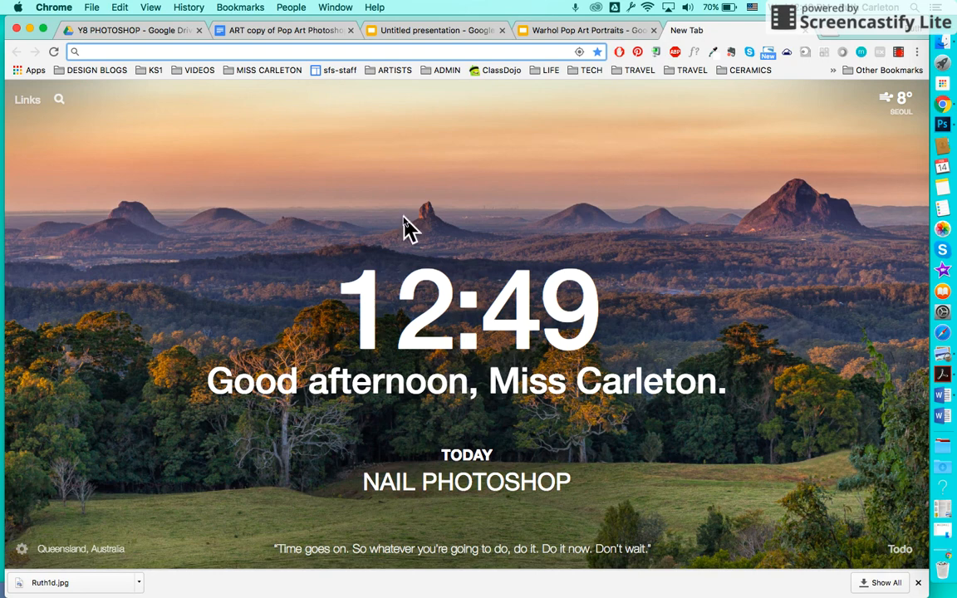
Open Ruth1d.jpg from the Y8 PHOTOSHOP folder in Google Drive and download it
left_click(136, 39)
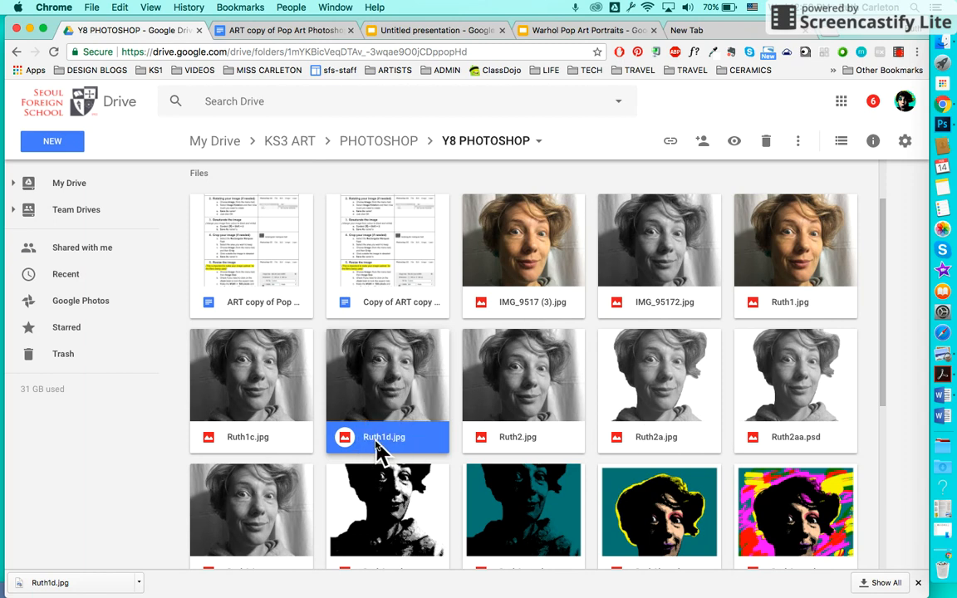
double_click(395, 387)
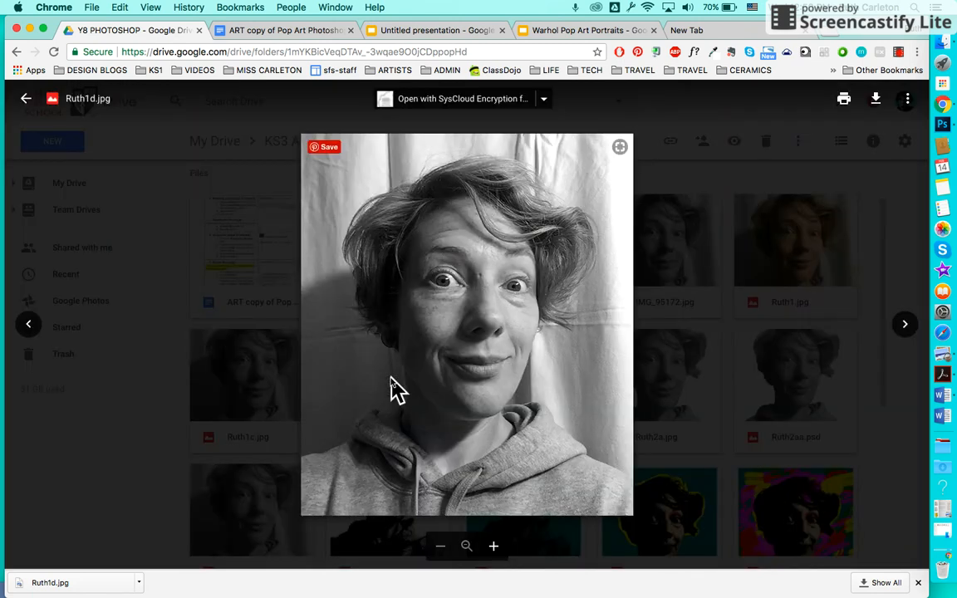
left_click(876, 104)
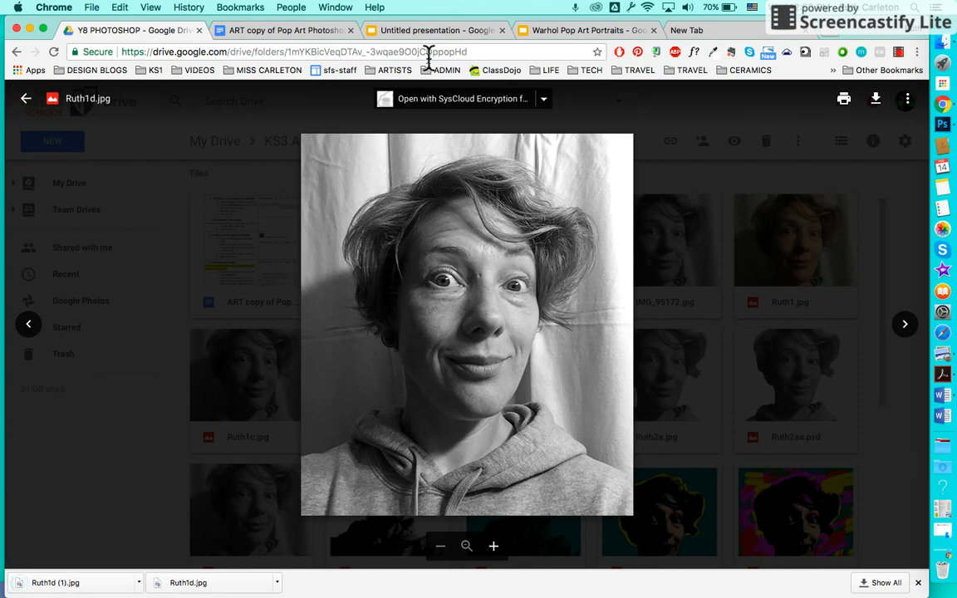
Switch to Photoshop and open the downloaded portrait Ruth1d (1).jpg from the Downloads folder
left_click(924, 133)
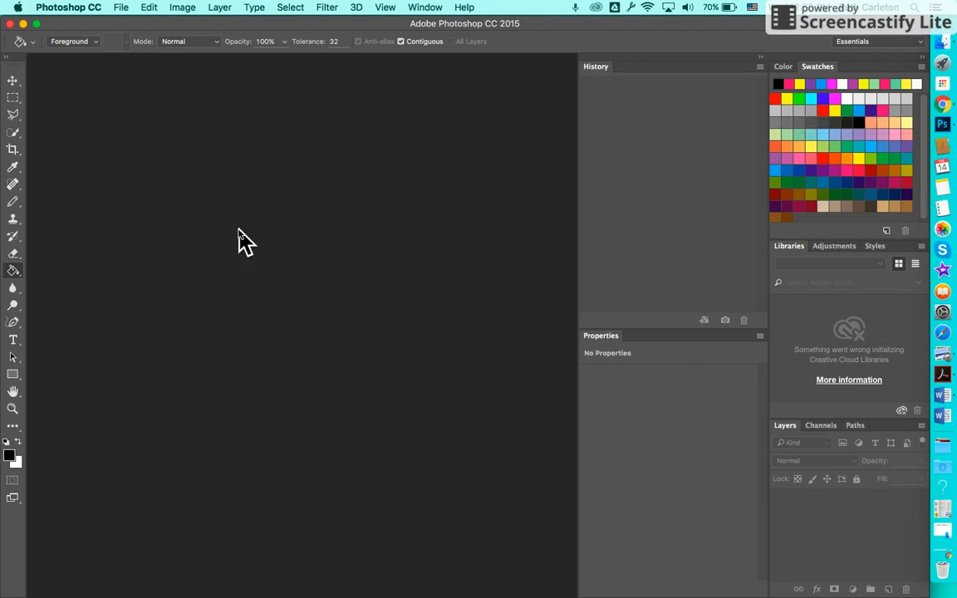
left_click(122, 8)
left_click(136, 36)
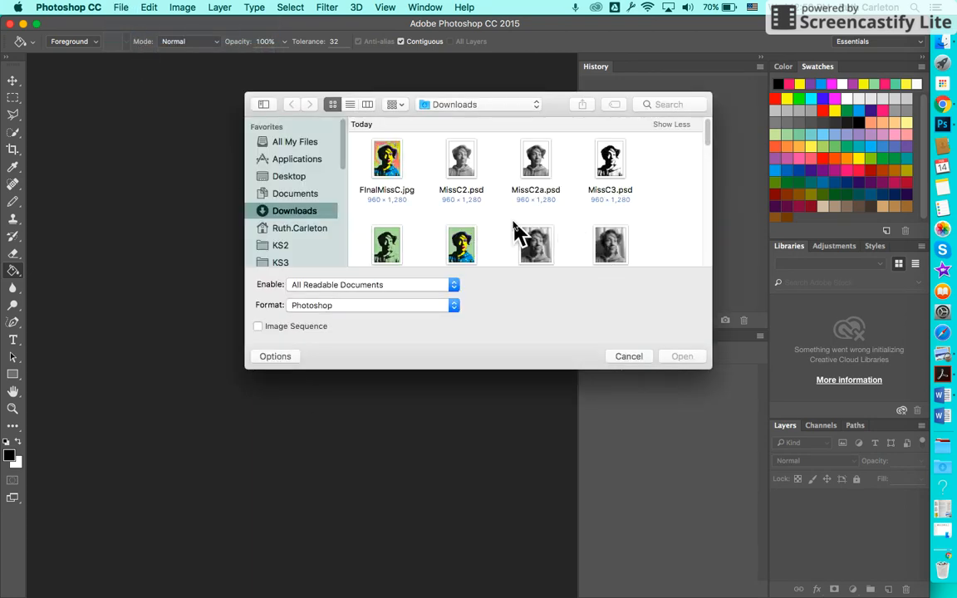
left_click(539, 174)
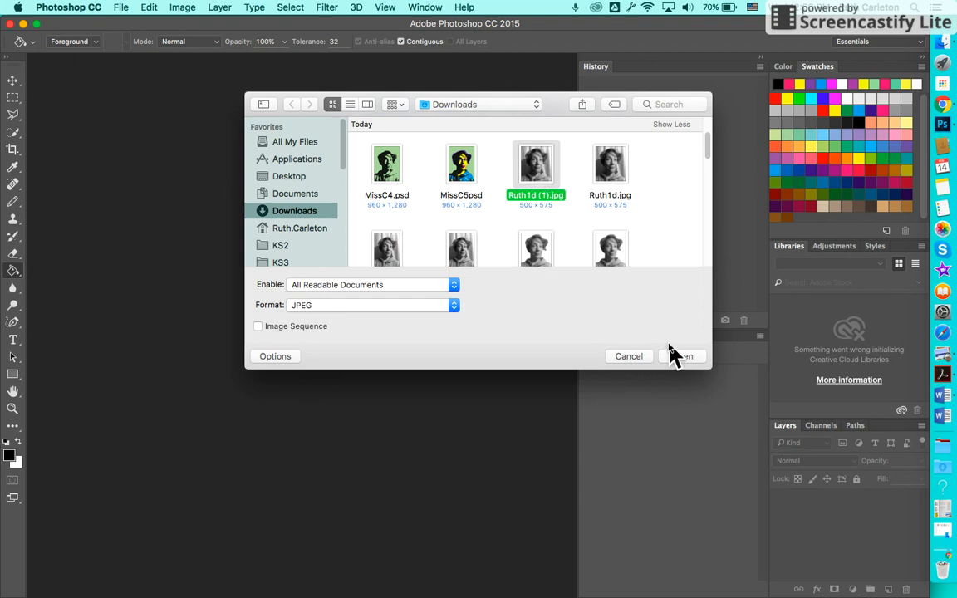
left_click(681, 357)
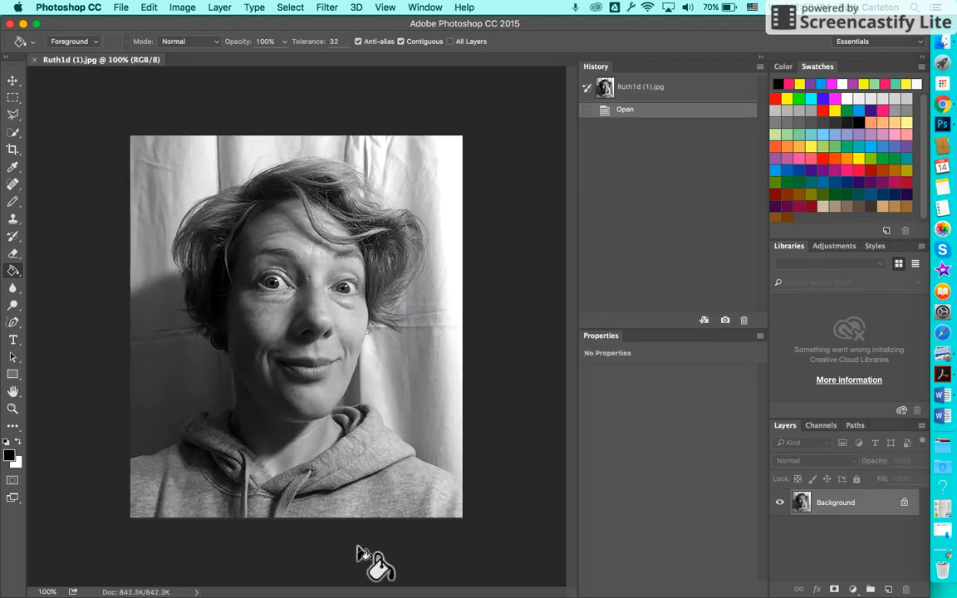
Consult the "Create a mask" section of the Pop Art Photoshop Portrait instructions in Chrome, and select the Pencil Tool in Photoshop
left_click(925, 113)
left_click(280, 36)
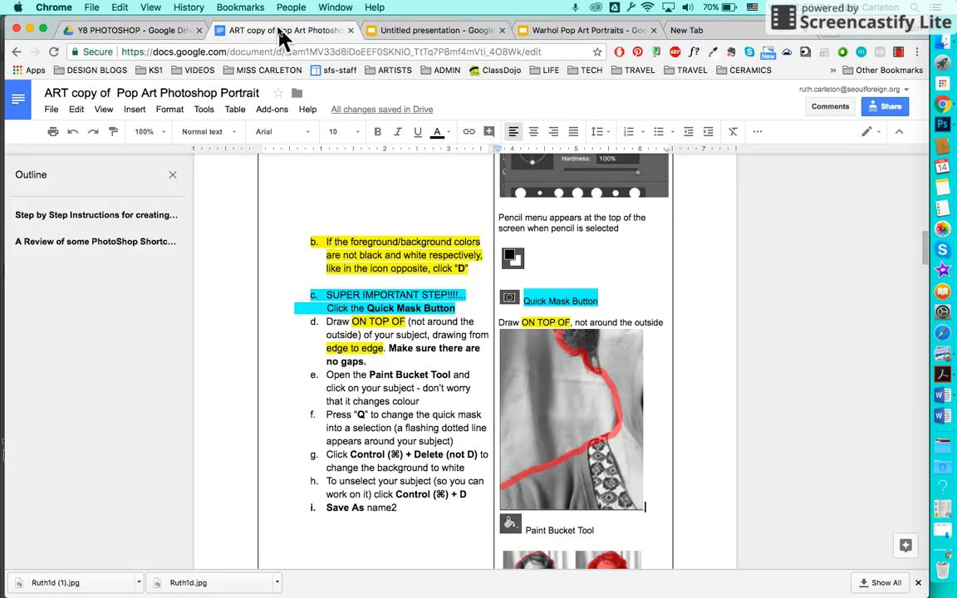
scroll(405, 321, "up", 5)
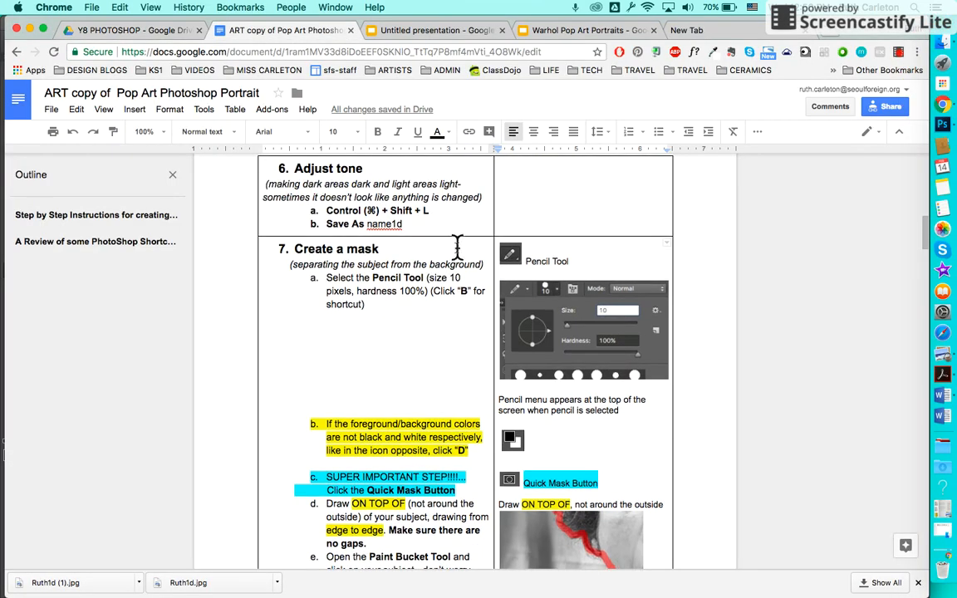
left_click(936, 133)
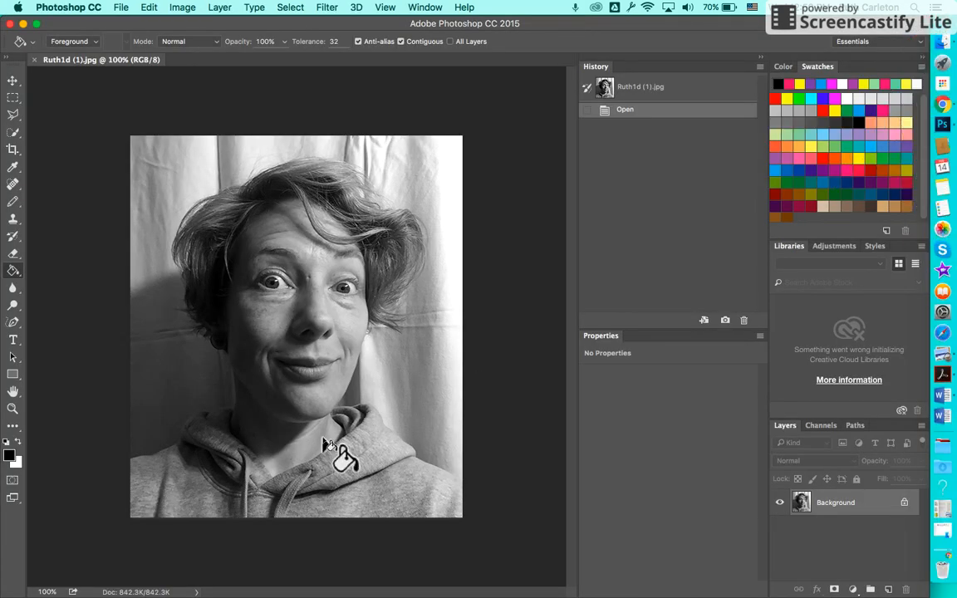
right_click(17, 205)
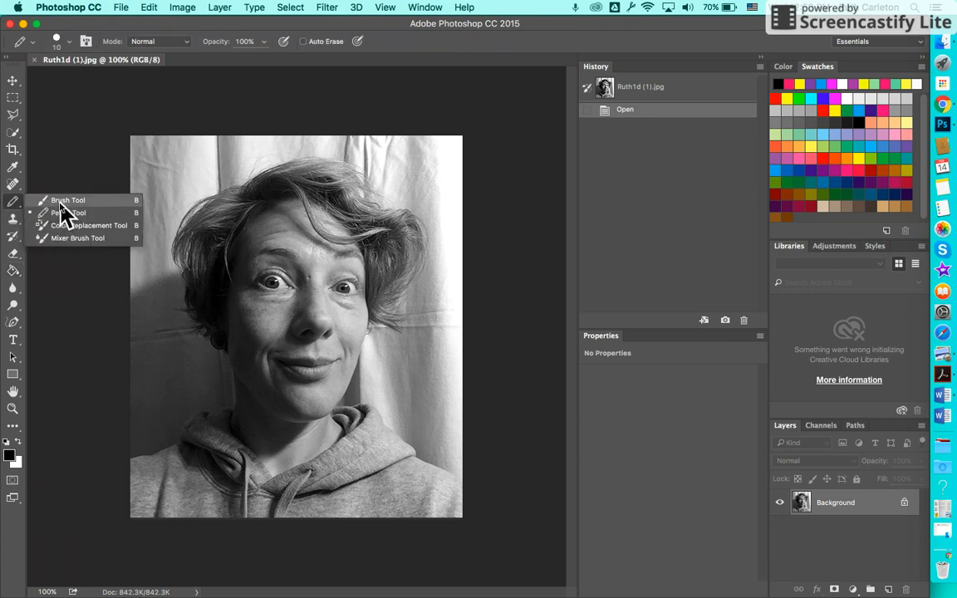
left_click(57, 199)
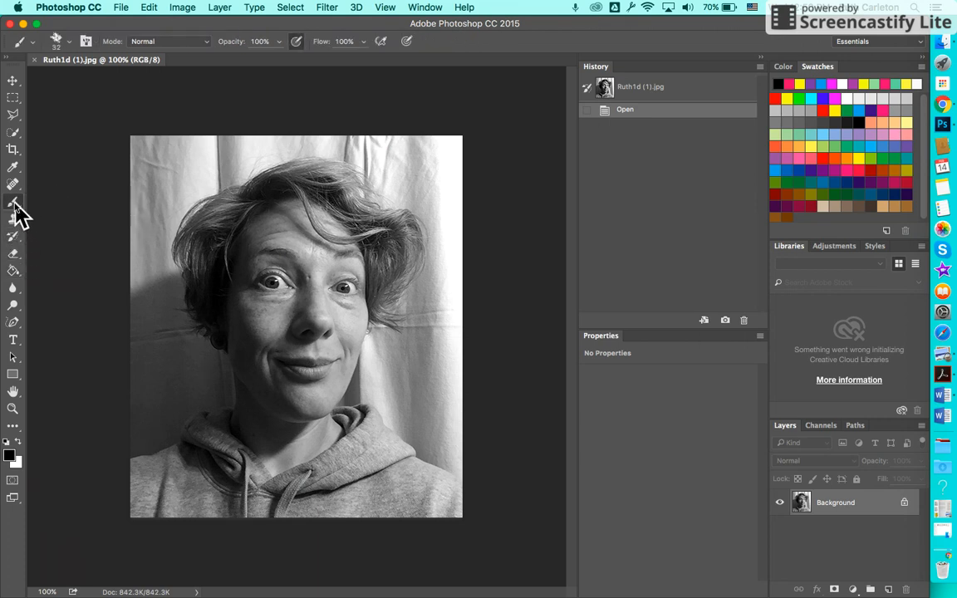
right_click(19, 212)
left_click(56, 212)
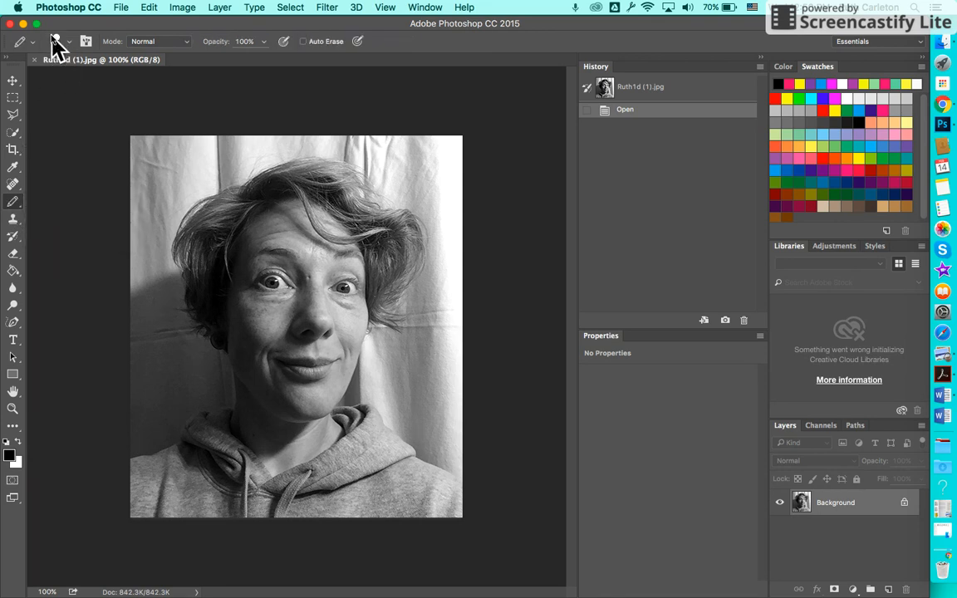
Set the foreground colour to a dark red and restore the default black and white colours
left_click(8, 454)
left_click(402, 286)
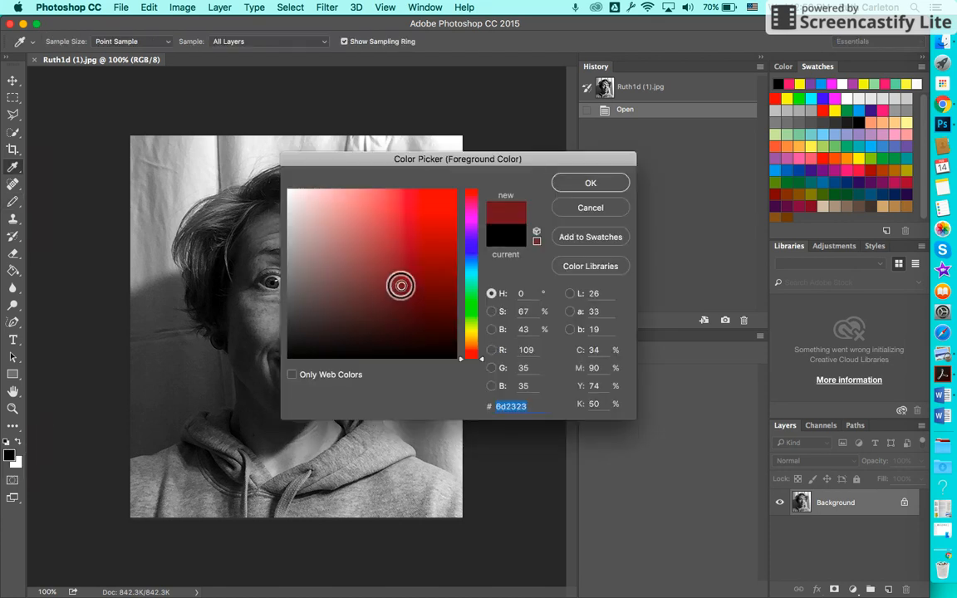
left_click(582, 183)
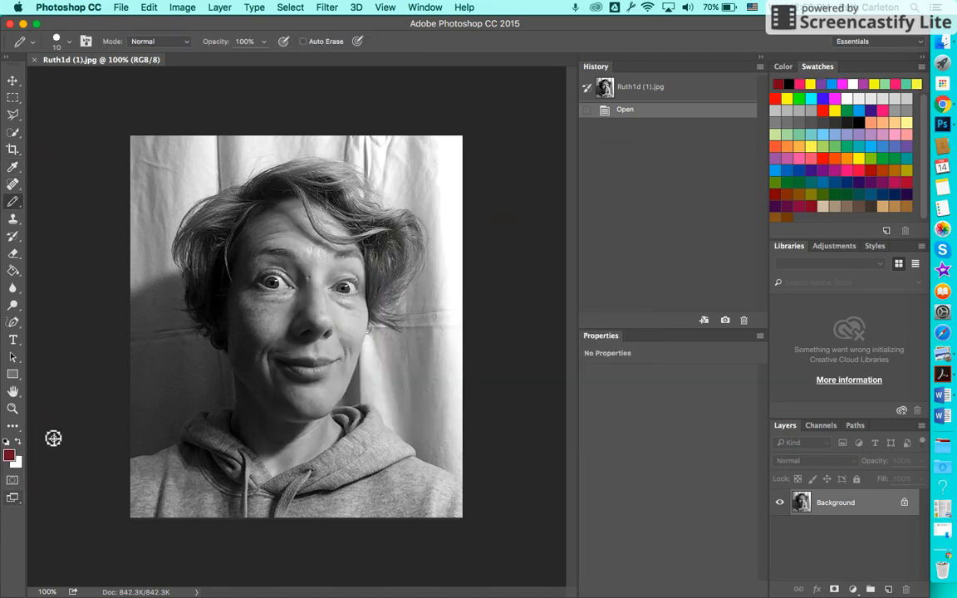
left_click(5, 442)
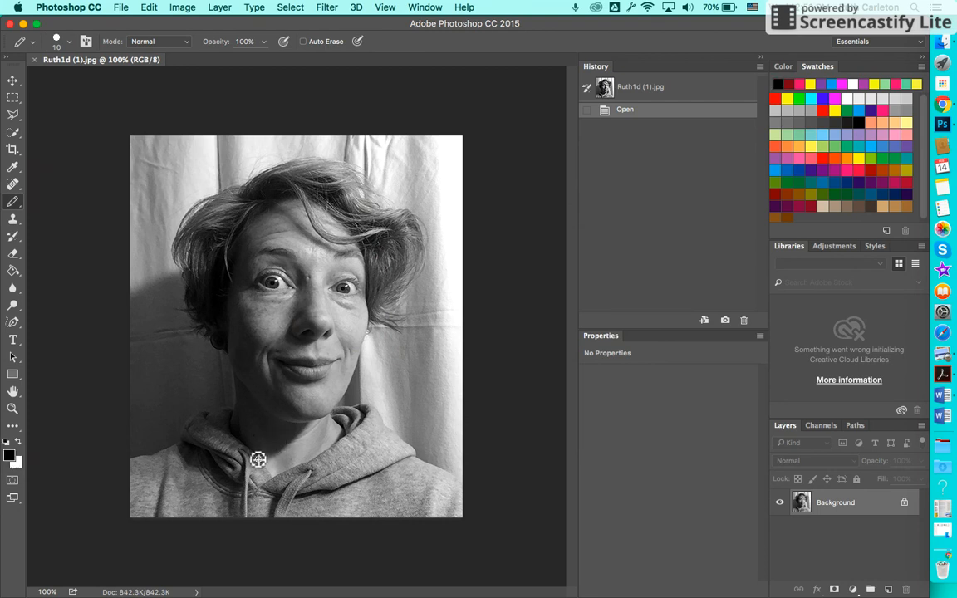
Enter Quick Mask mode and outline the subject's hair, neck and shoulders with the 10 px pencil, from edge to edge without gaps
left_click(13, 480)
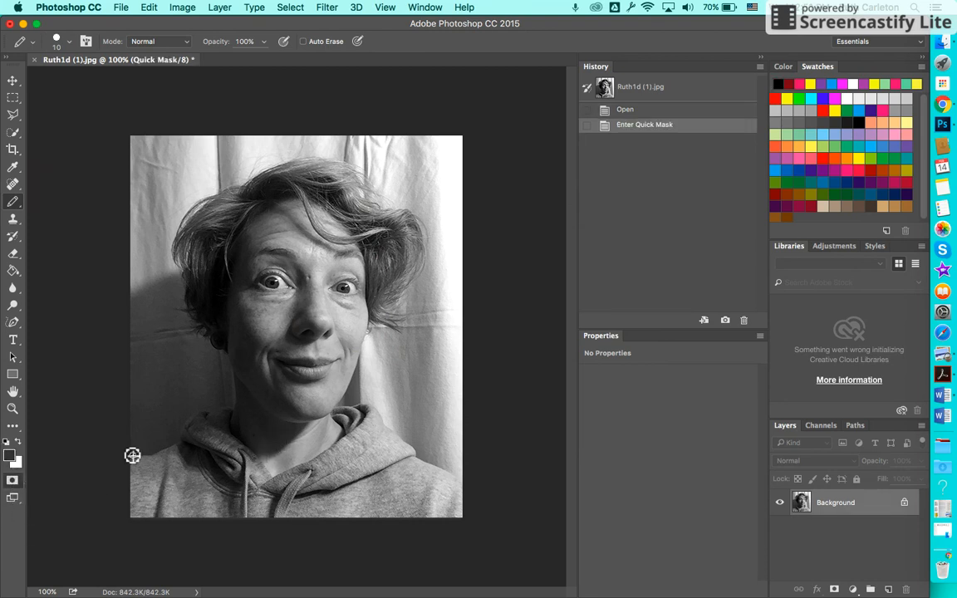
mouse_move(124, 460)
left_mouse_down()
mouse_move(177, 451)
mouse_move(231, 404)
mouse_move(233, 359)
mouse_move(195, 320)
mouse_move(185, 282)
mouse_move(188, 232)
mouse_move(215, 200)
mouse_move(262, 178)
mouse_move(338, 164)
mouse_move(373, 209)
mouse_move(417, 230)
mouse_move(385, 299)
mouse_move(394, 326)
mouse_move(370, 323)
mouse_move(334, 404)
mouse_move(387, 423)
mouse_move(493, 510)
left_mouse_up()
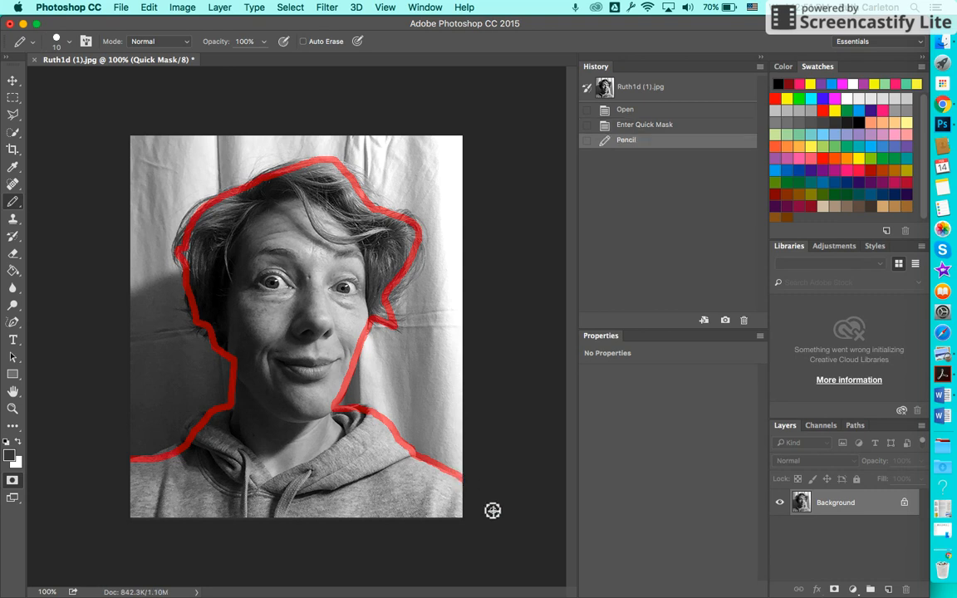
Fill the outlined subject in the mask with the Paint Bucket Tool, and exit Quick Mask to turn it into a selection
left_click(13, 270)
left_click(13, 272)
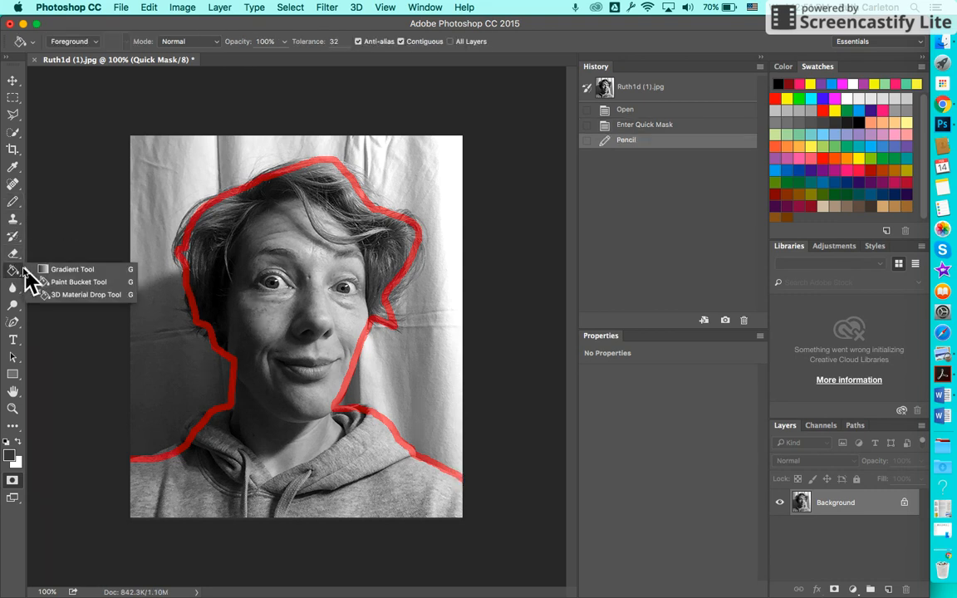
left_click(64, 270)
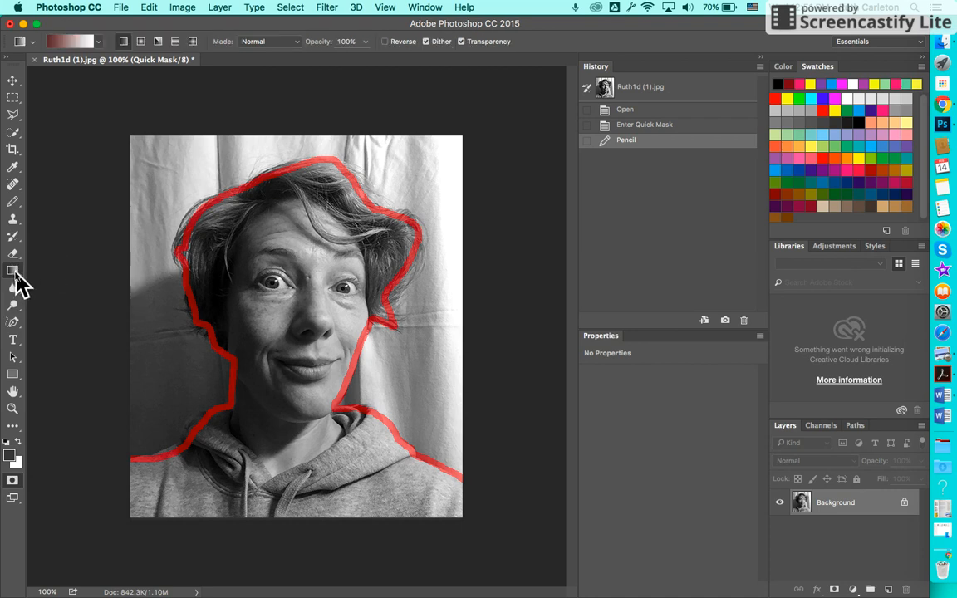
left_click(15, 272)
left_click(60, 281)
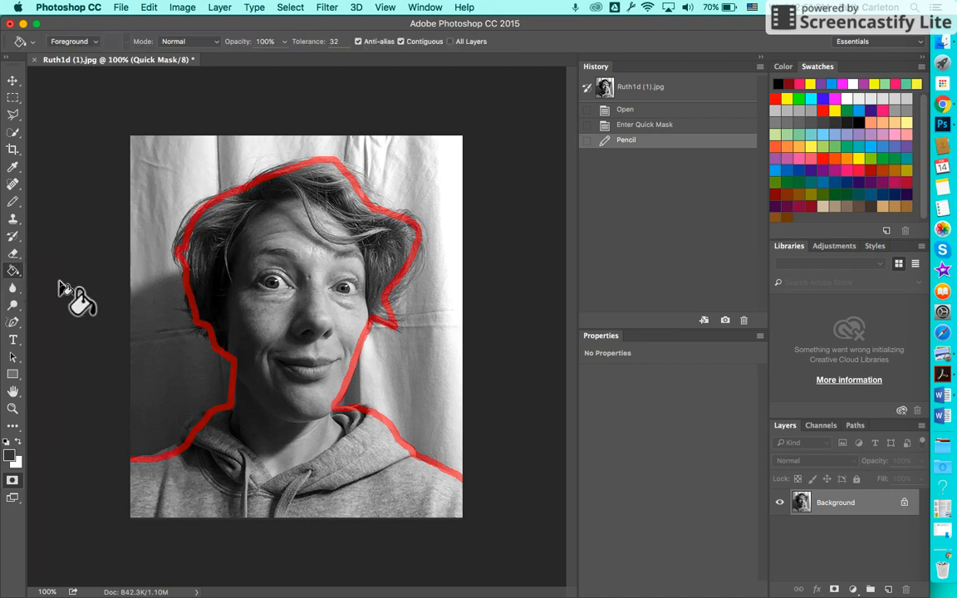
left_click(263, 272)
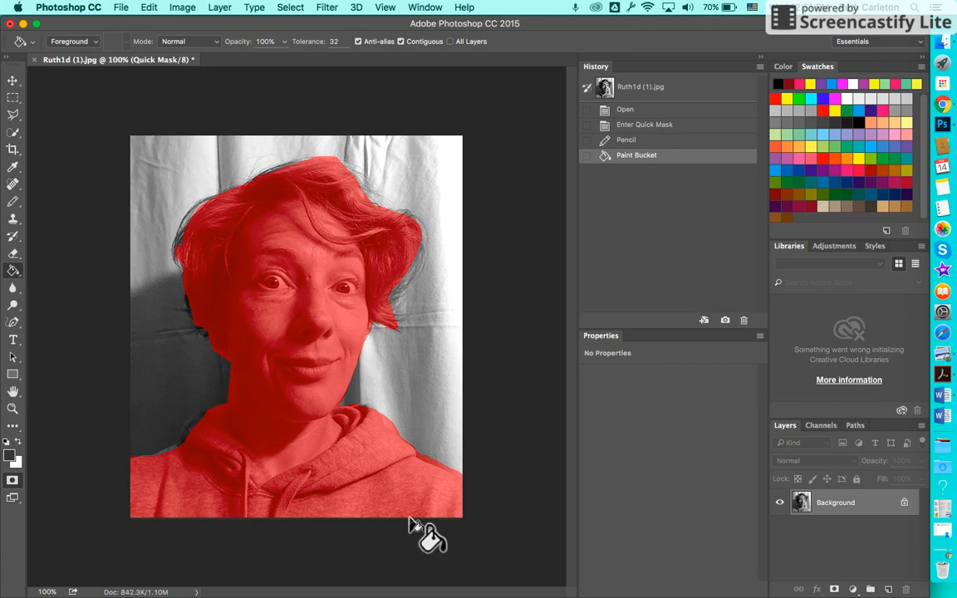
key("q")
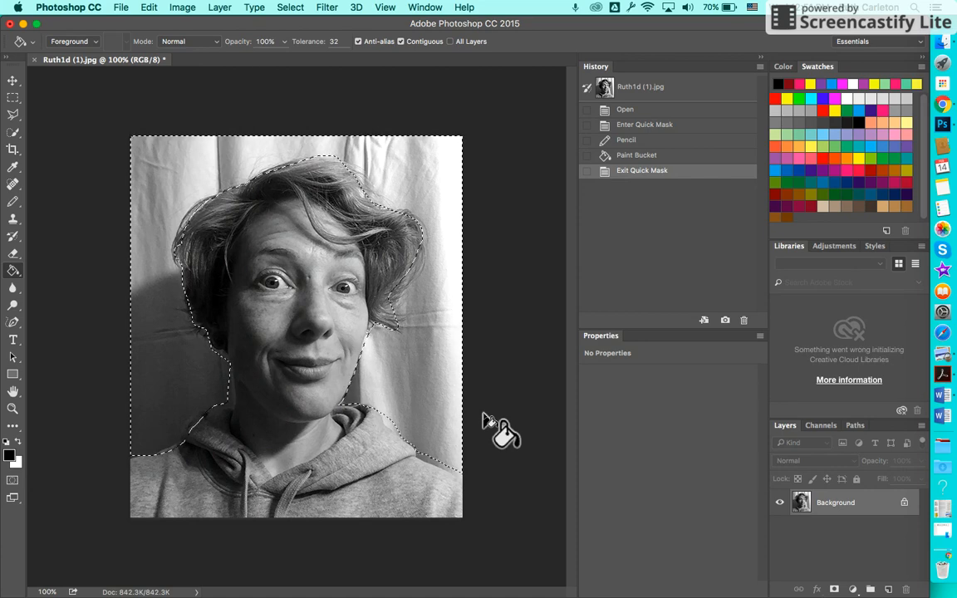
In the Google Docs instructions, replace mask instruction g with "Unlock the layer, and click Delete", with "Delete" in bold, and return to Photoshop
left_click(929, 110)
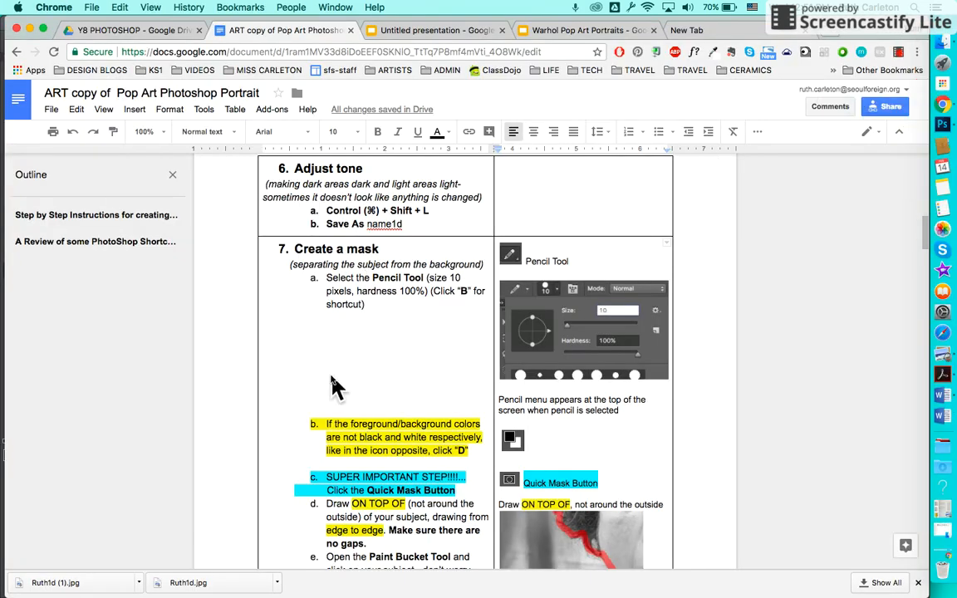
scroll(332, 384, "down", 1)
scroll(331, 384, "down", 7)
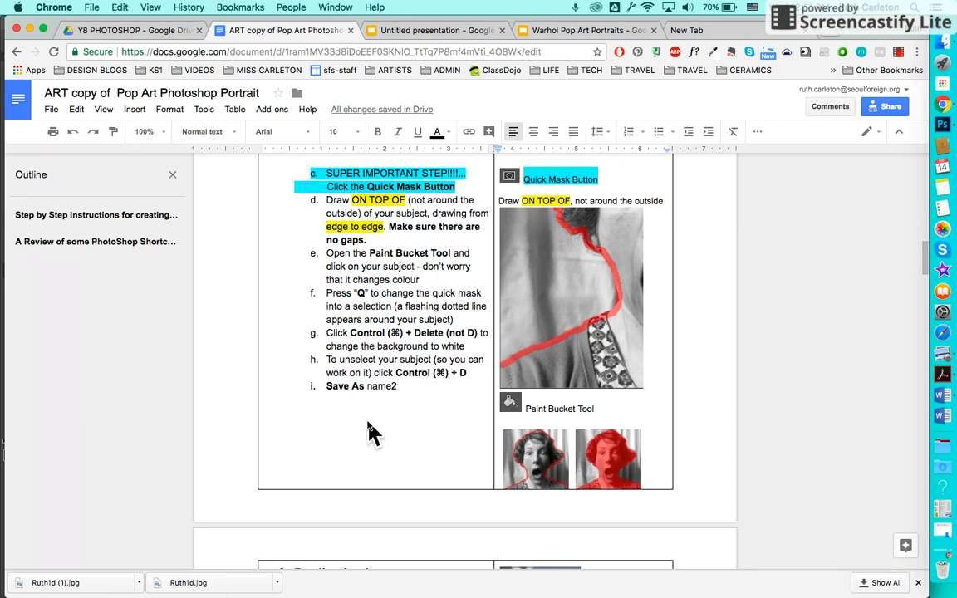
scroll(370, 430, "down", 1)
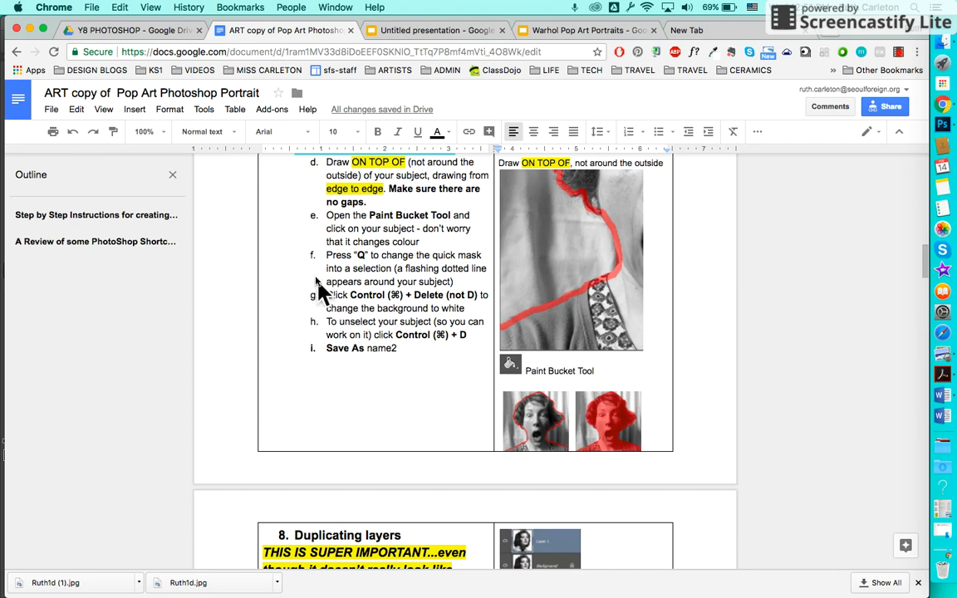
left_click_drag(469, 308, 326, 293)
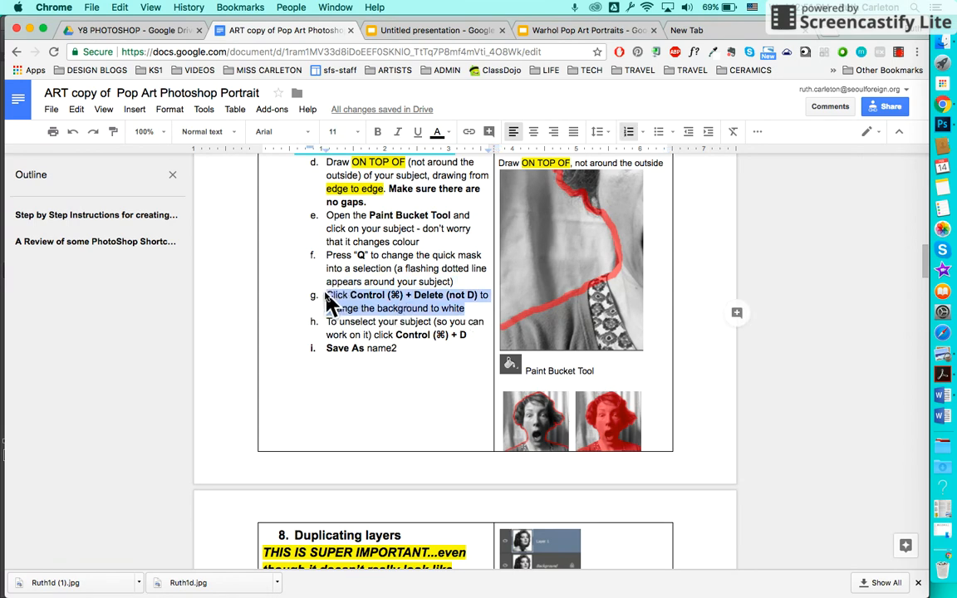
key("BackSpace")
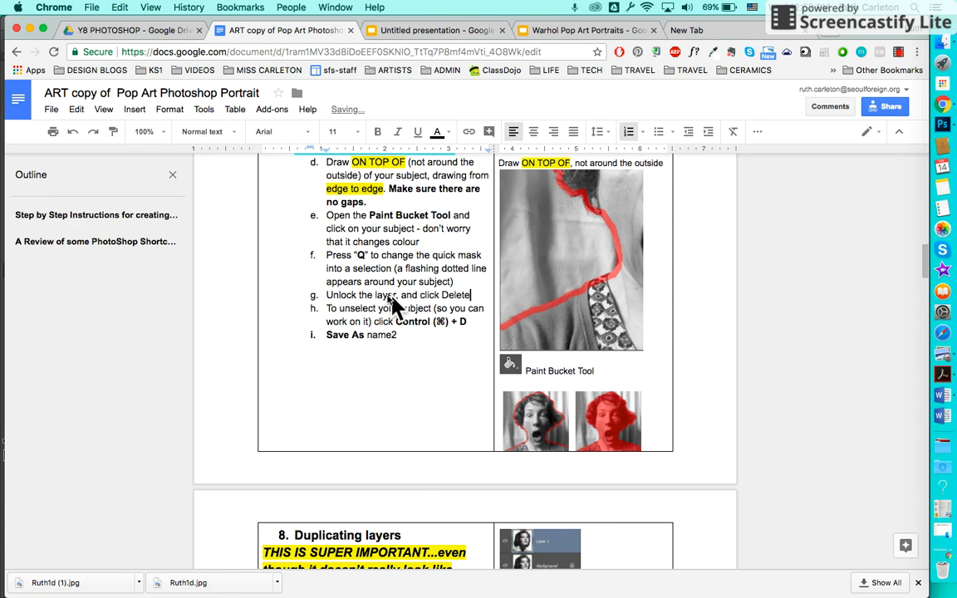
key("super+b")
left_click(449, 374)
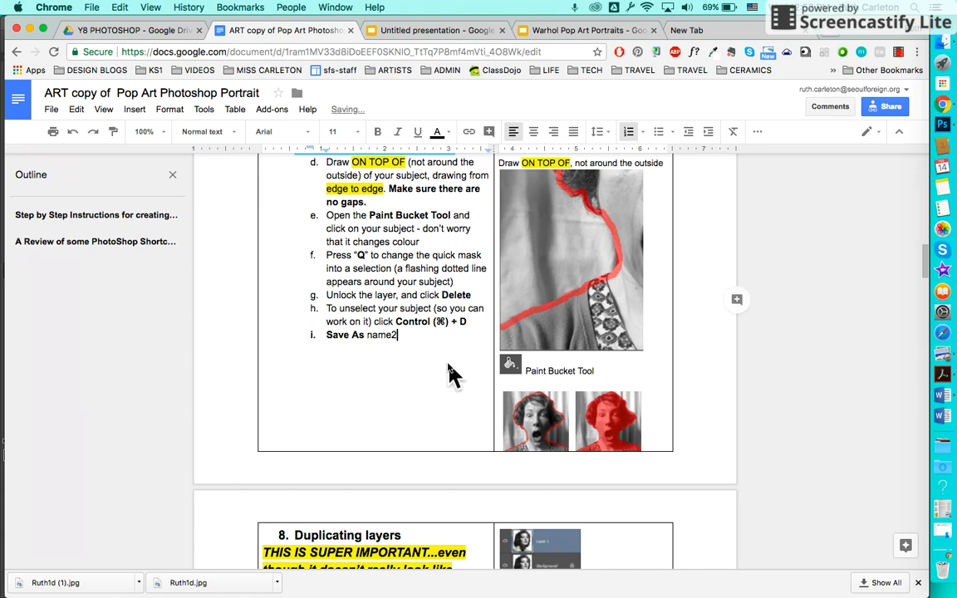
left_click(935, 135)
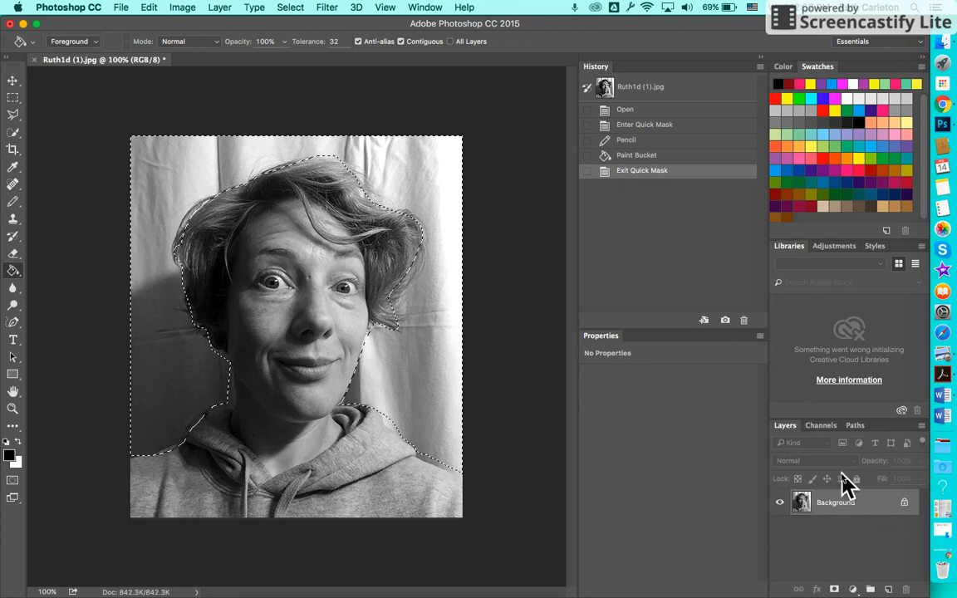
Hide the Layers panel and show it again
left_click(424, 9)
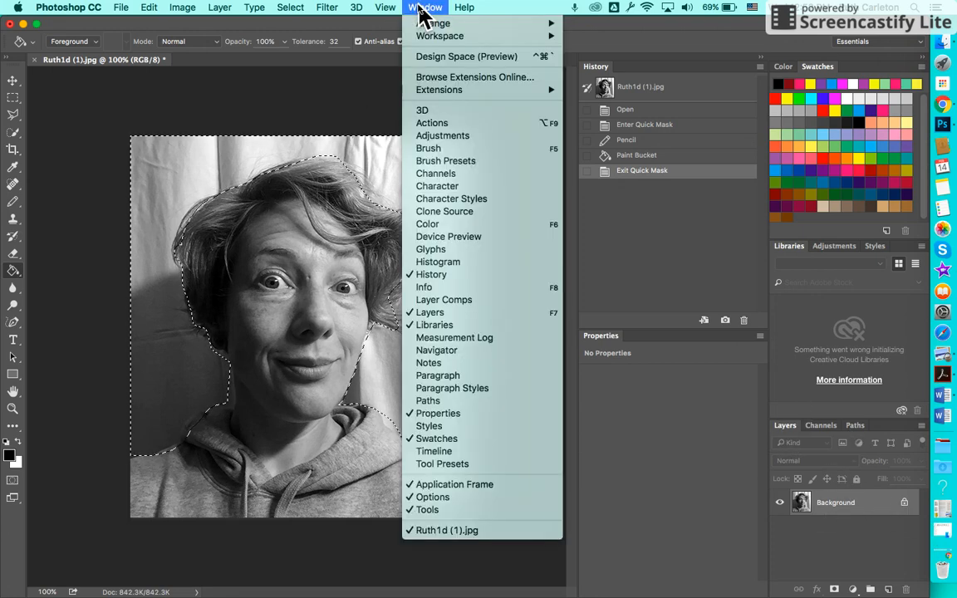
left_click(420, 313)
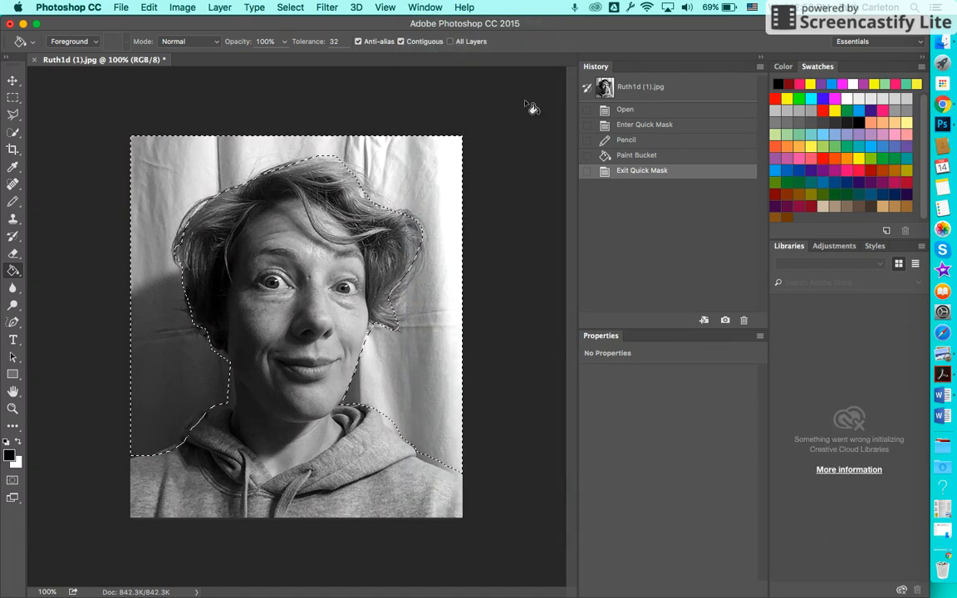
left_click(425, 10)
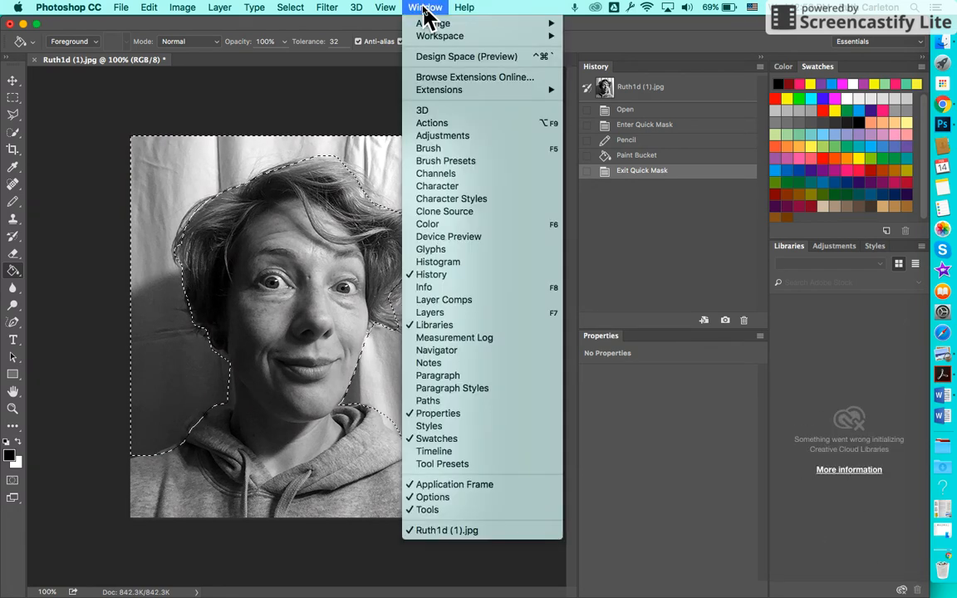
left_click(457, 314)
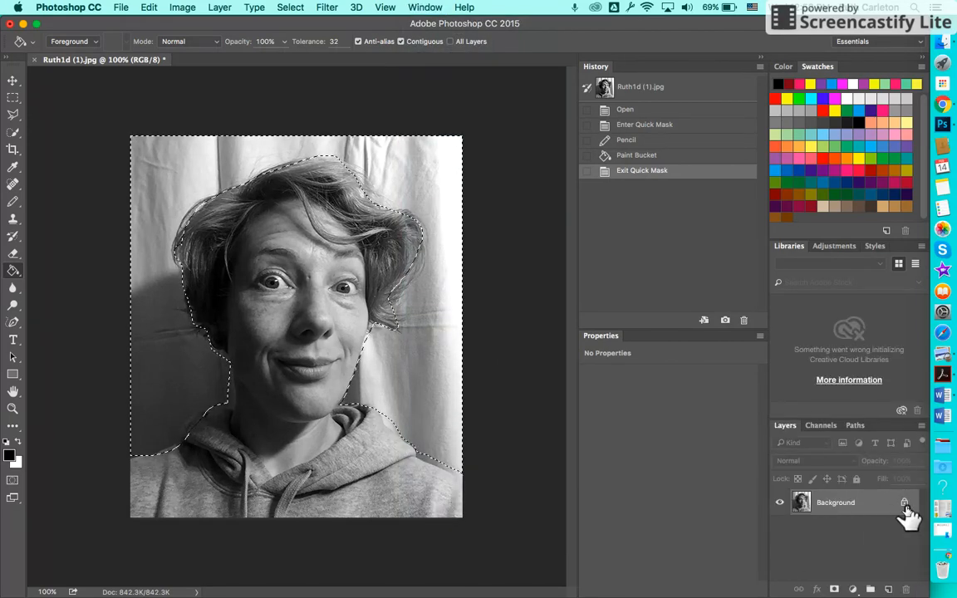
Unlock the Background layer of the portrait
left_click(905, 504)
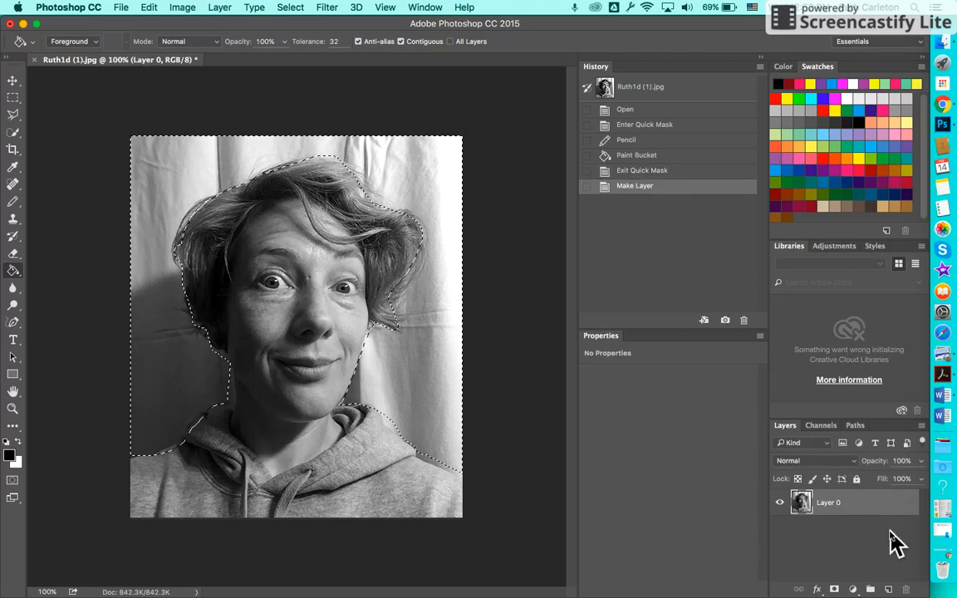
Delete the selected background around the portrait's subject and deselect
key("Delete")
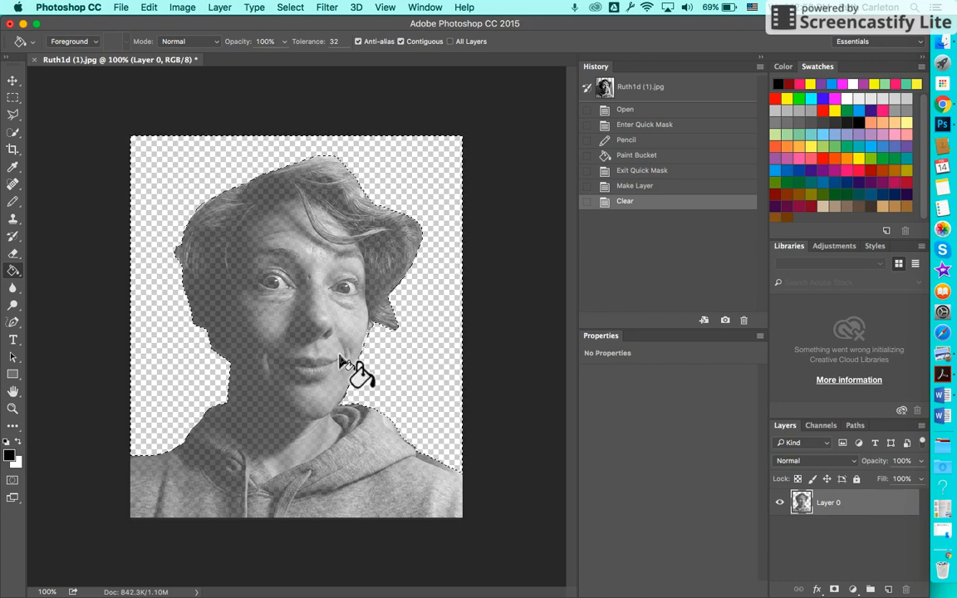
key("super+d")
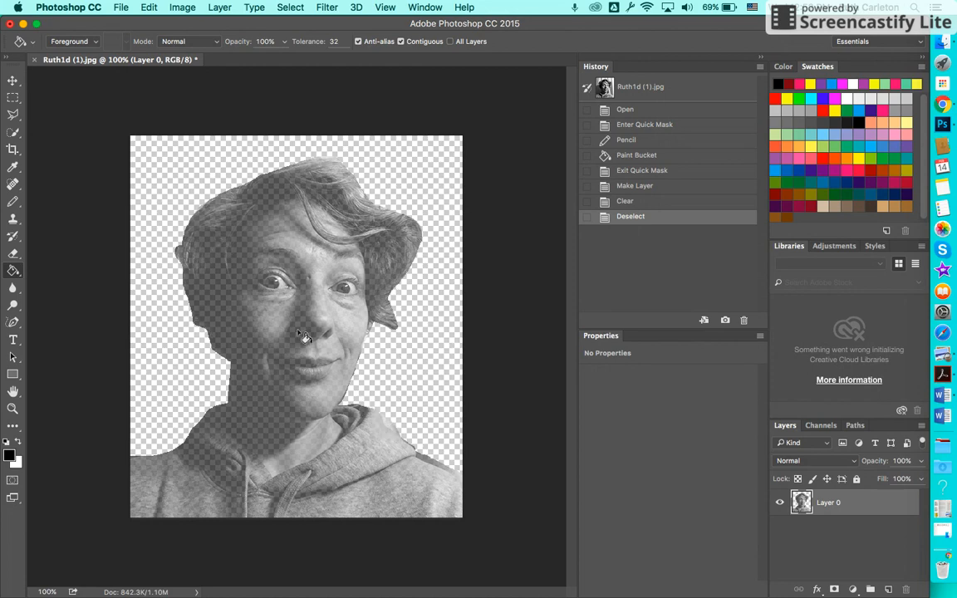
Save the portrait in Downloads as a Photoshop file named with the subject's title and surname followed by 2
left_click(121, 10)
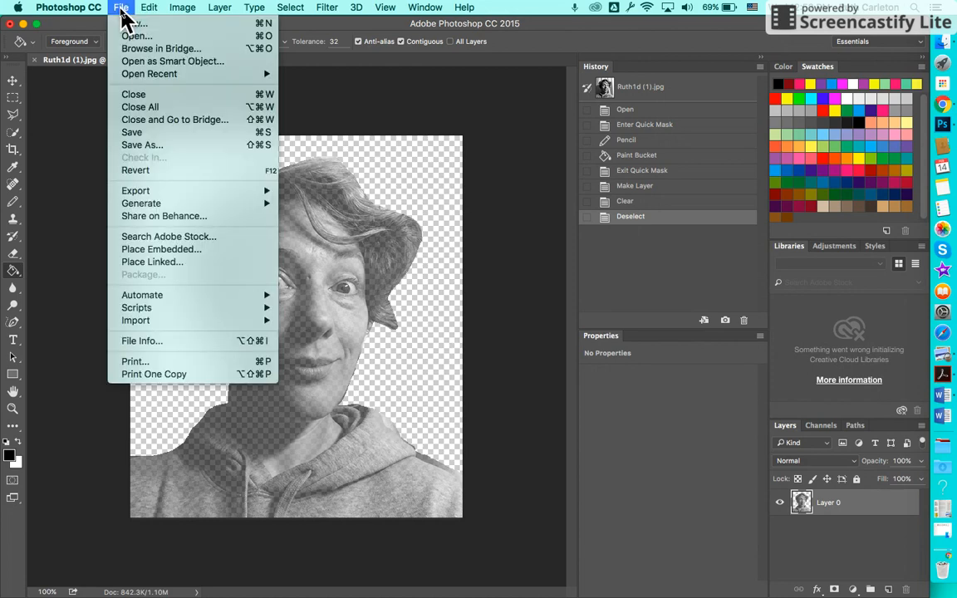
left_click(149, 146)
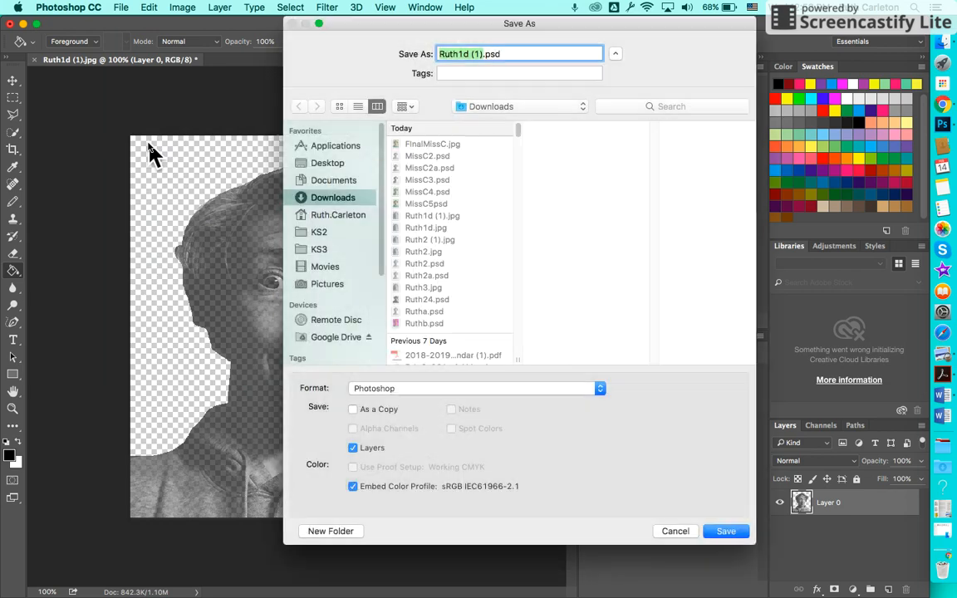
type("MissCarleton2")
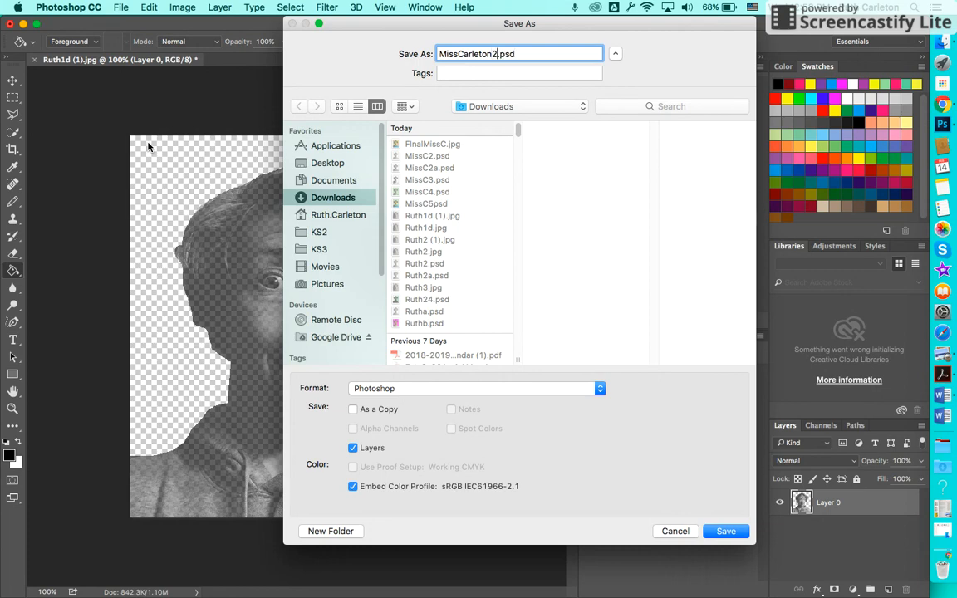
left_click(734, 533)
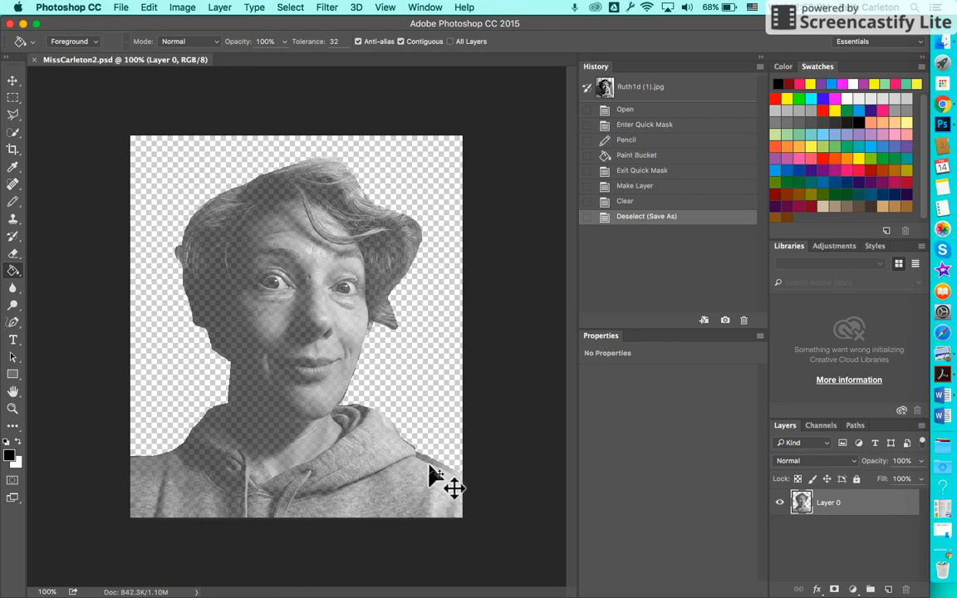
Duplicate the cut-out portrait layer and save a new copy of the file with the name suffix changed to 2a
key("super+j")
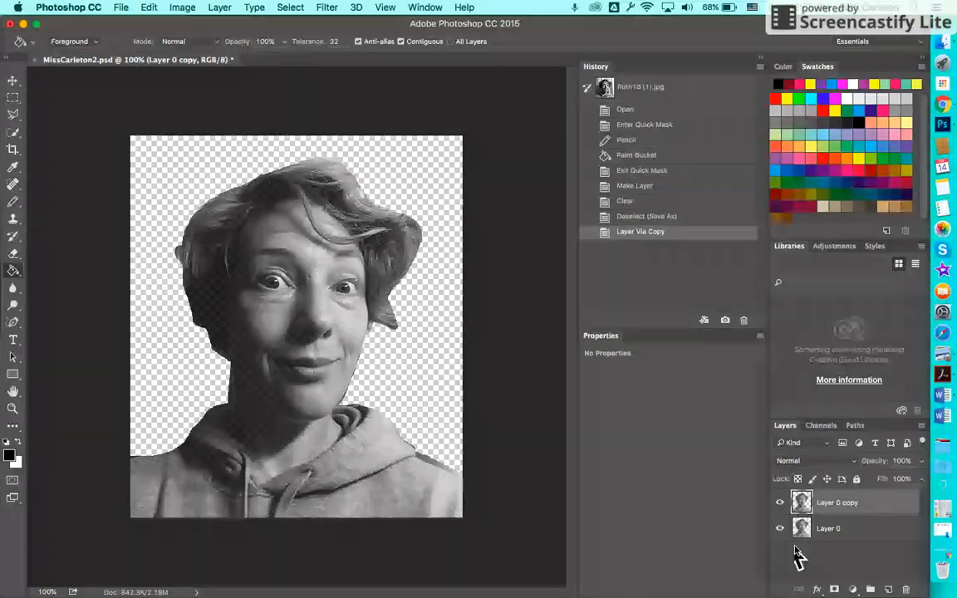
left_click(123, 8)
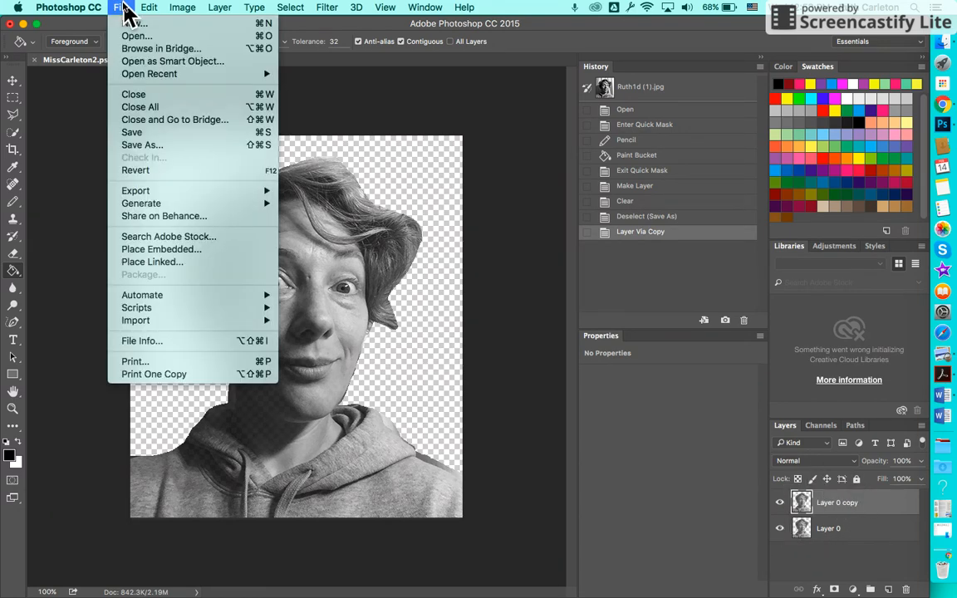
left_click(143, 147)
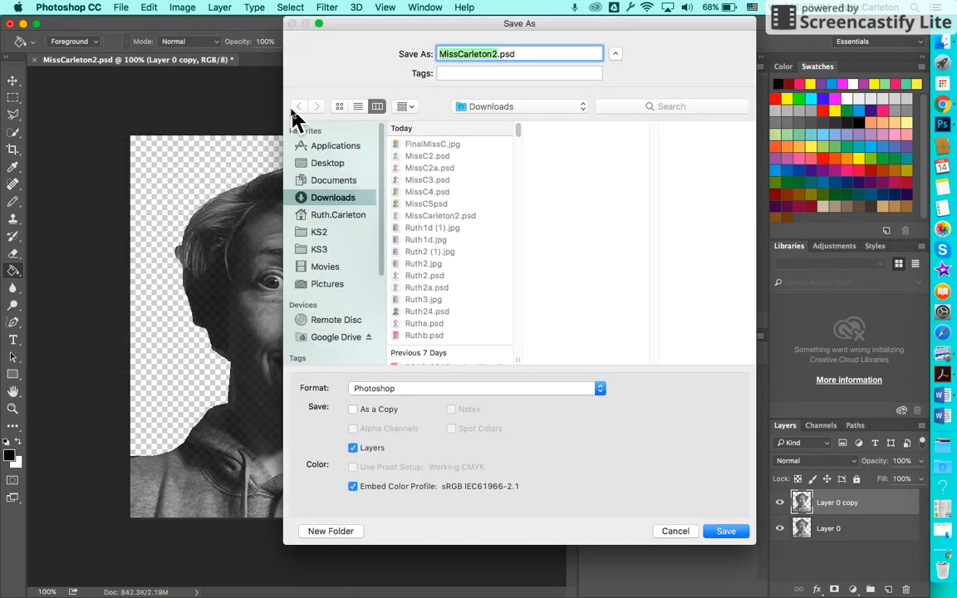
left_click(497, 53)
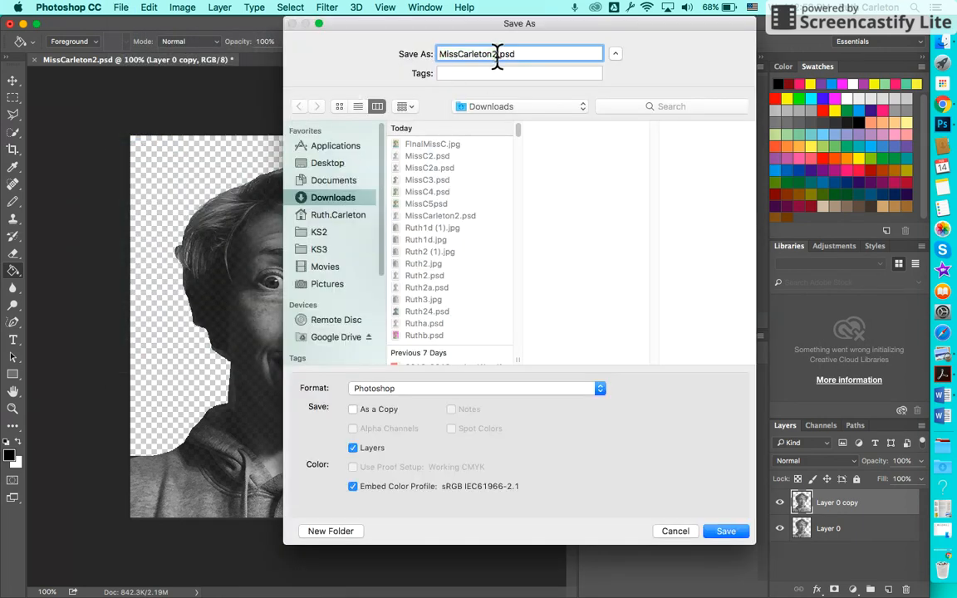
left_click(719, 534)
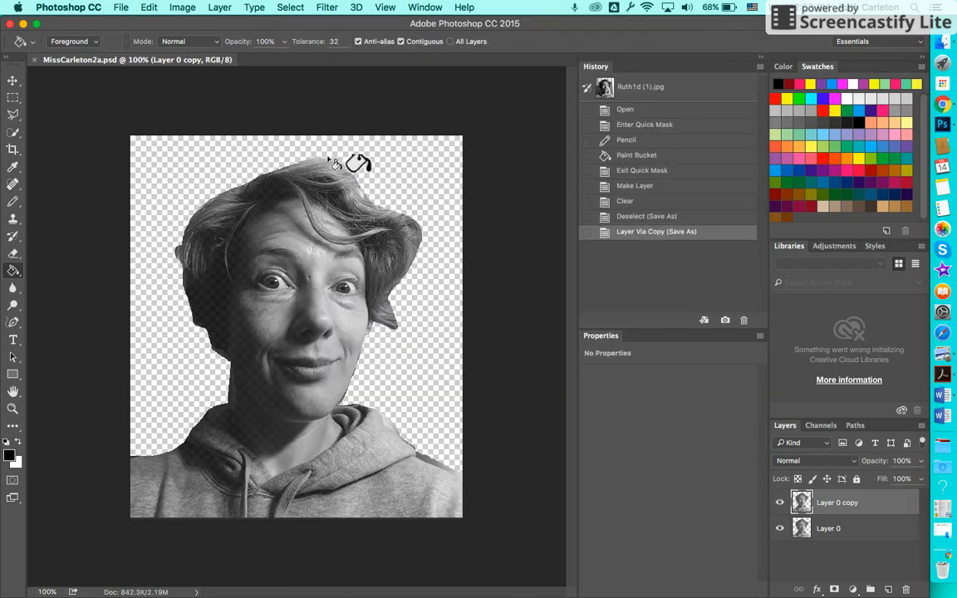
Apply the Halftone Pattern filter to the duplicated portrait layer with the contrast set to 50
left_click(328, 10)
left_click(352, 63)
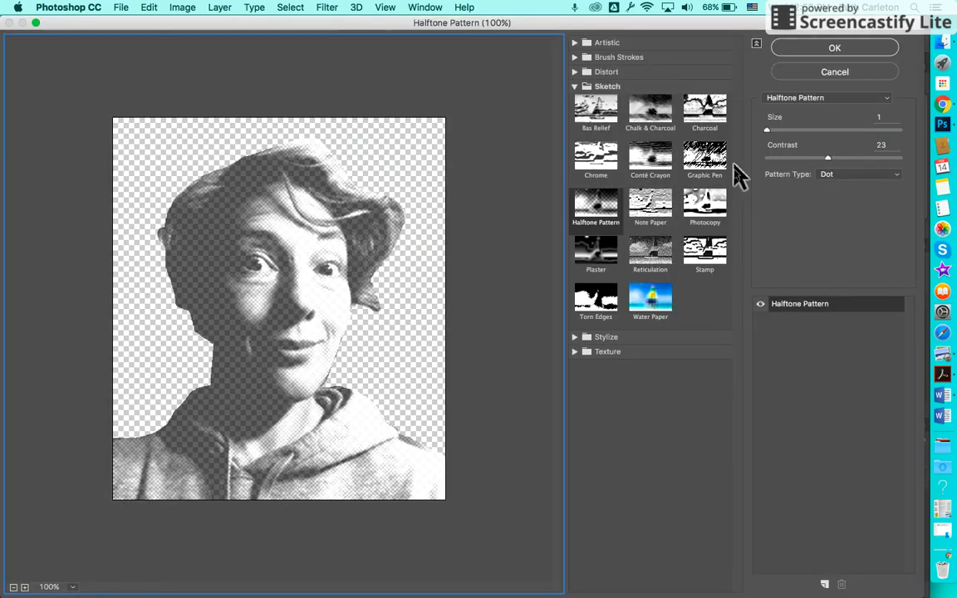
left_click_drag(825, 160, 900, 183)
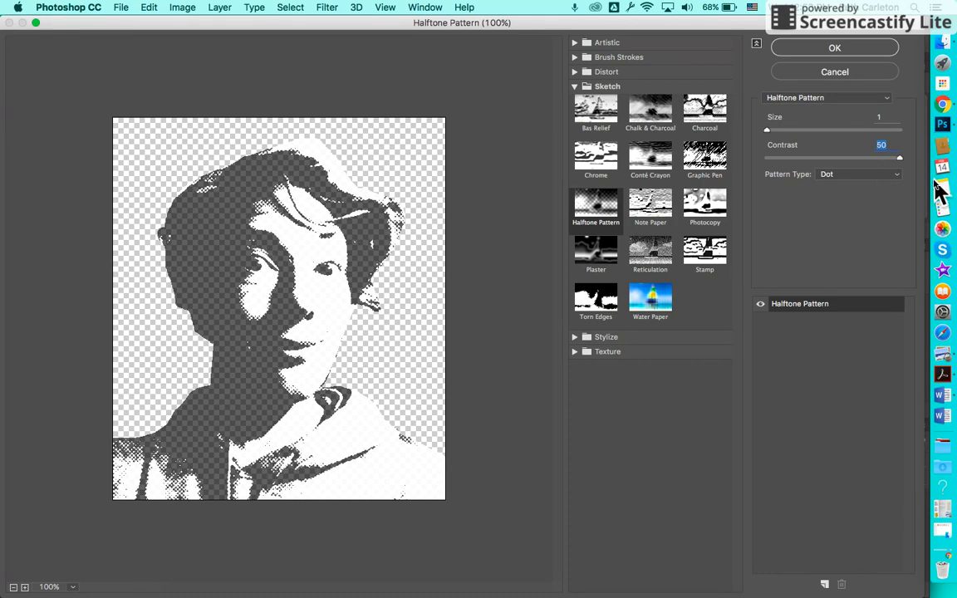
left_click(845, 50)
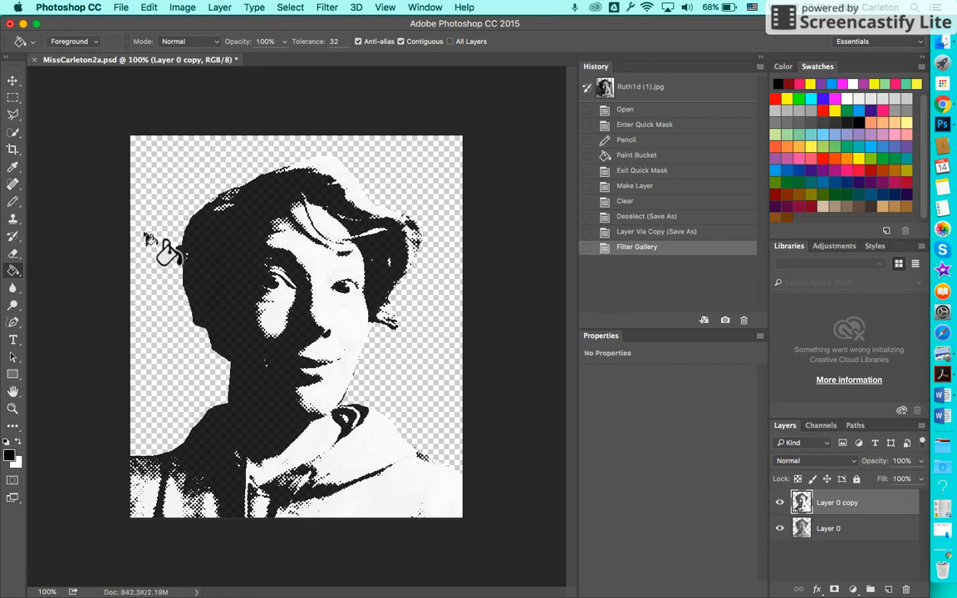
Save the halftone version as a new Photoshop file with the name suffix changed to 3
left_click(121, 10)
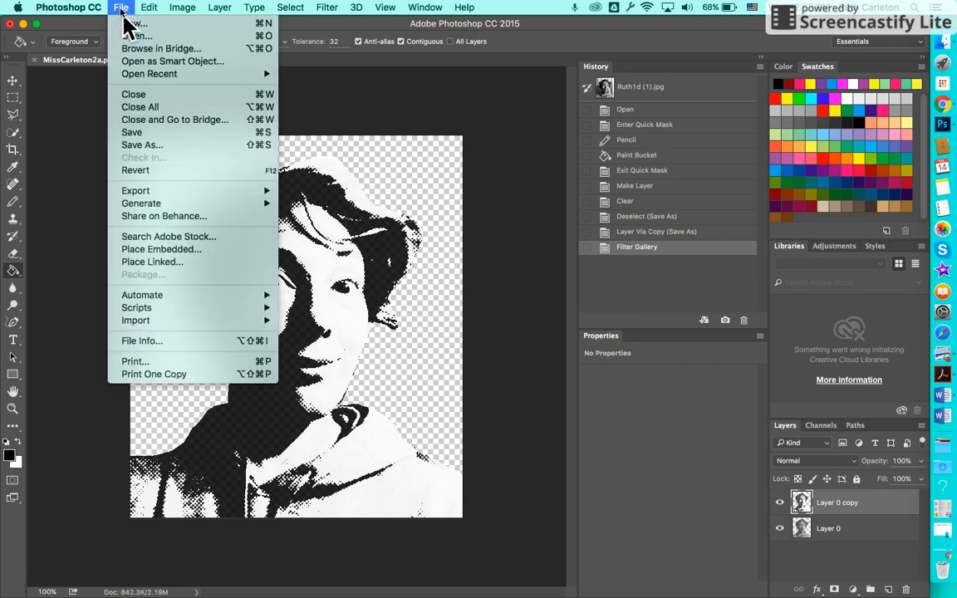
left_click(160, 145)
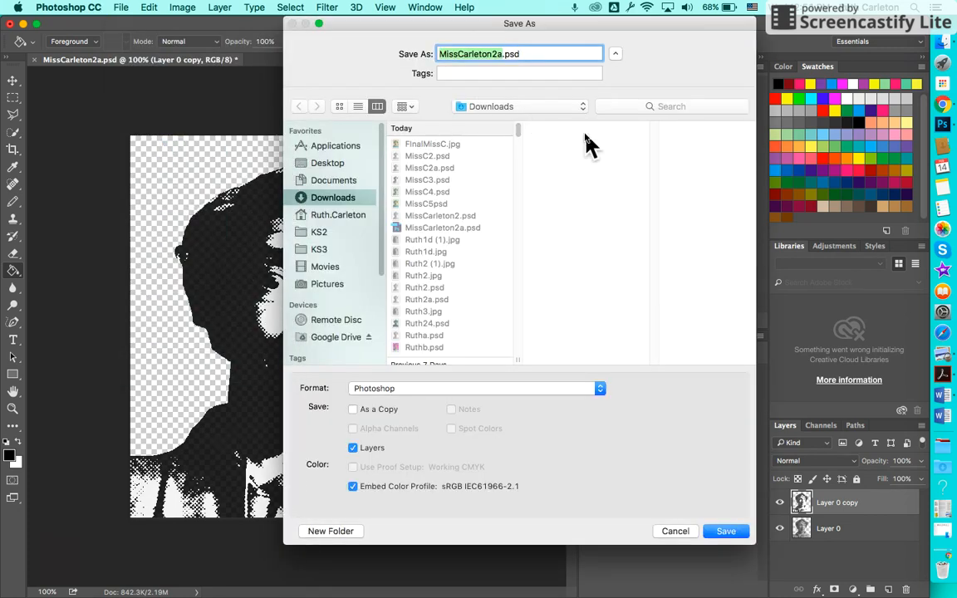
left_click(501, 54)
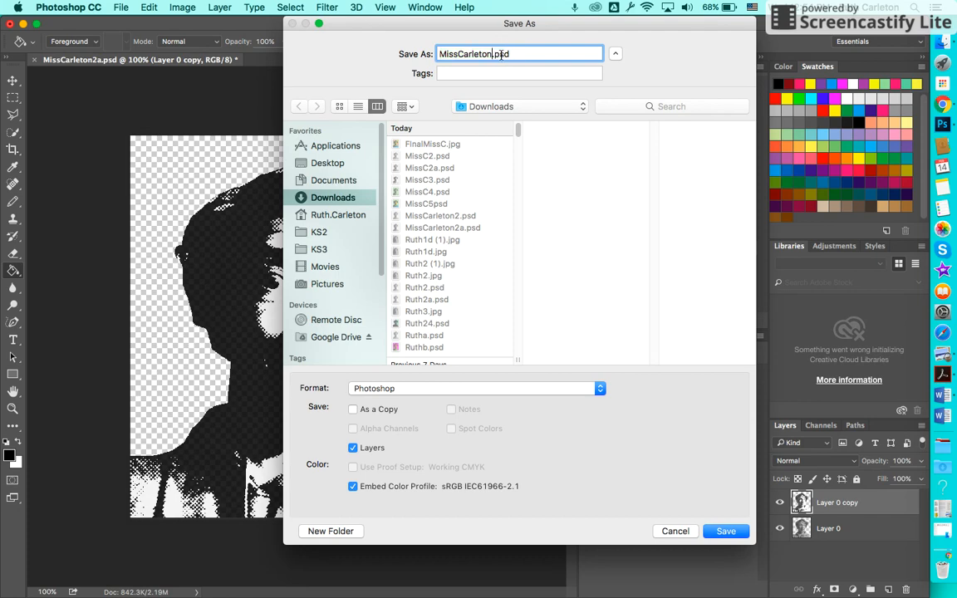
type("3")
key("Return")
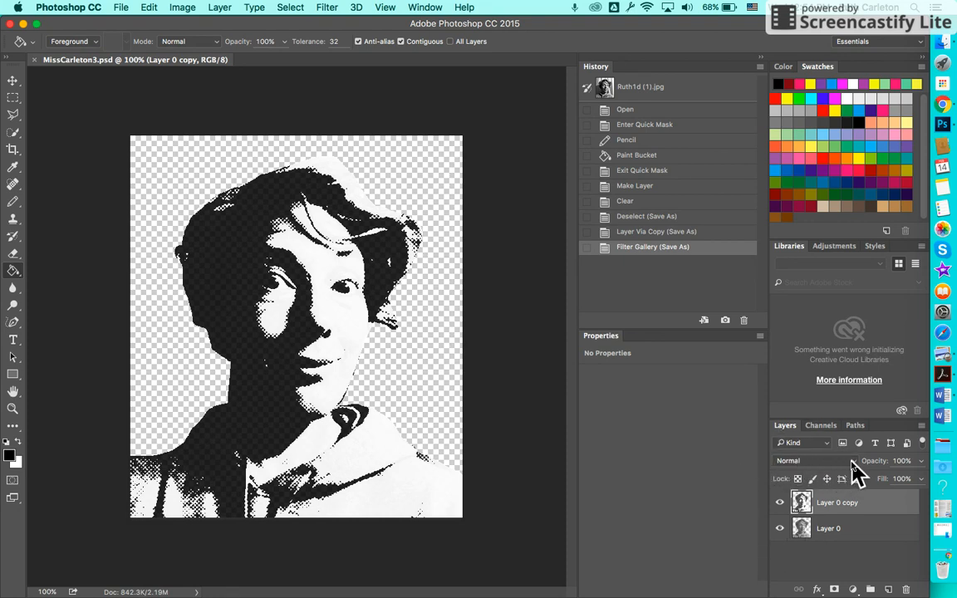
Set the halftone layer's blending mode to Multiply and add a new empty layer directly beneath it
left_click(853, 465)
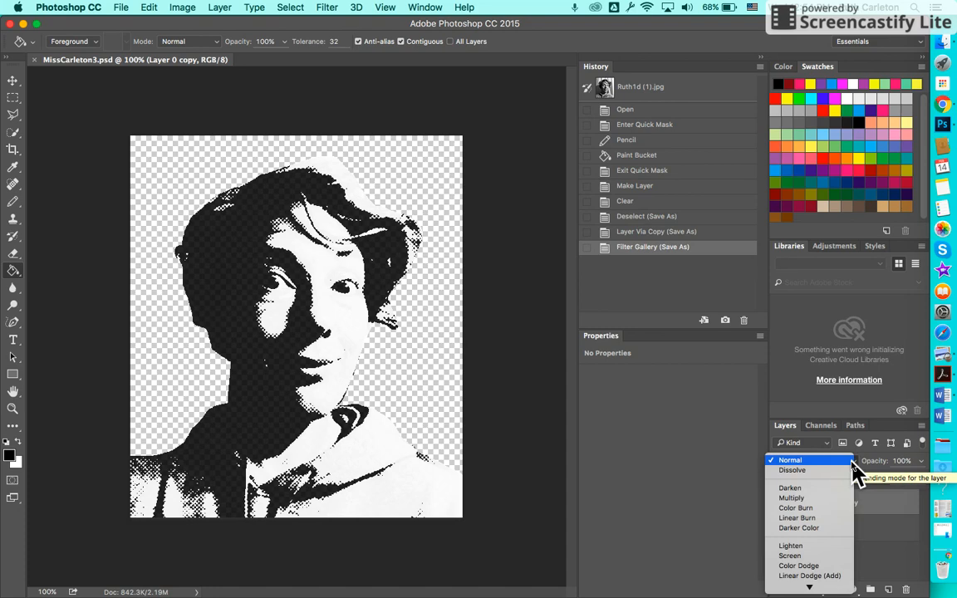
left_click(789, 499)
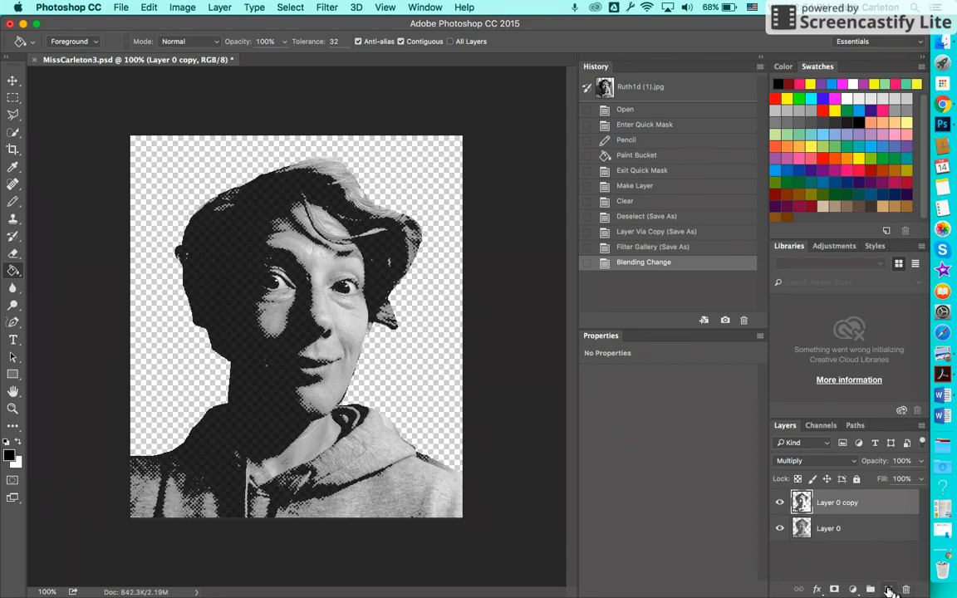
left_click(888, 590)
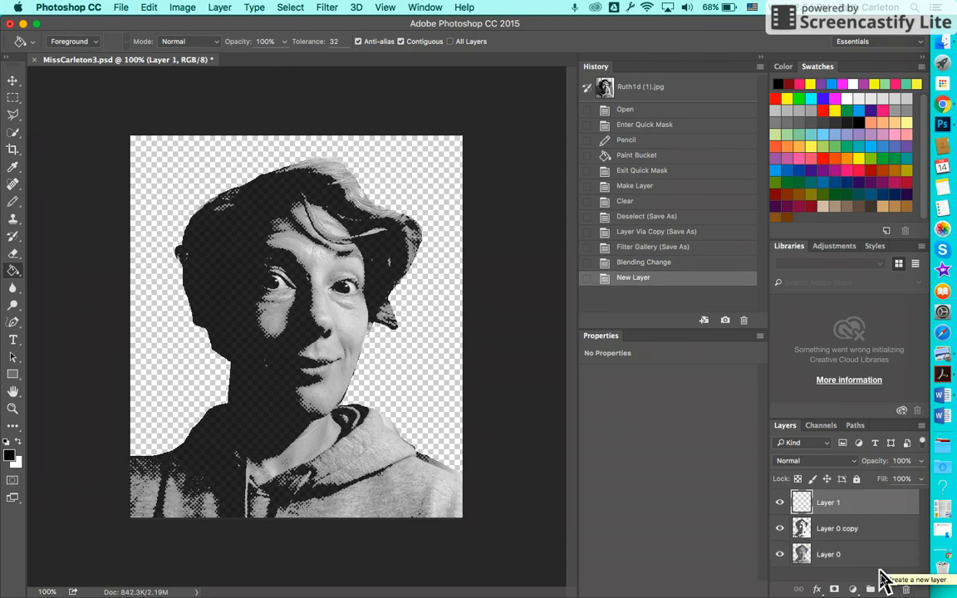
left_click_drag(867, 509, 867, 548)
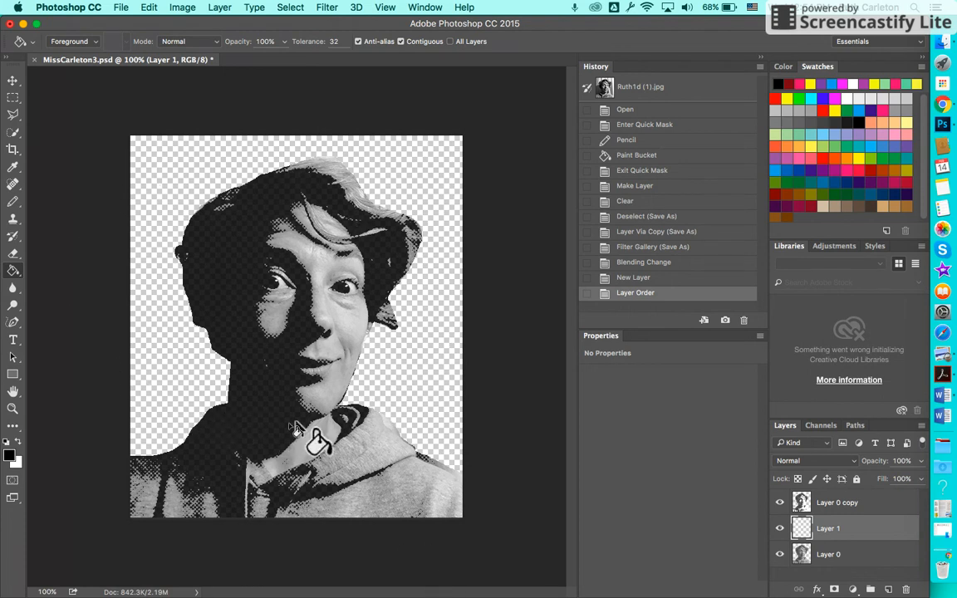
Set the foreground color to the light green swatch afd39a and fill the new middle layer with it
left_click(10, 457)
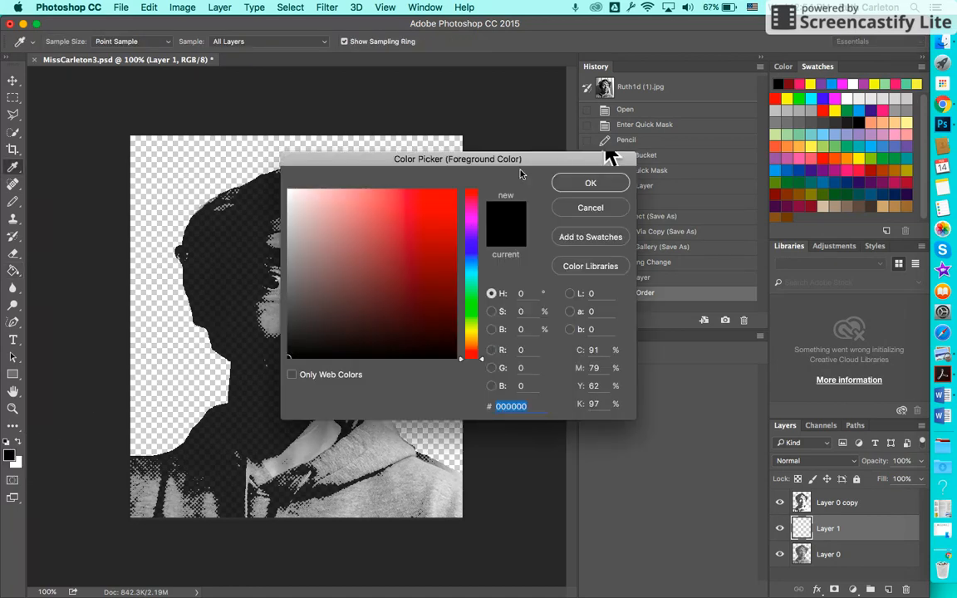
left_click(783, 67)
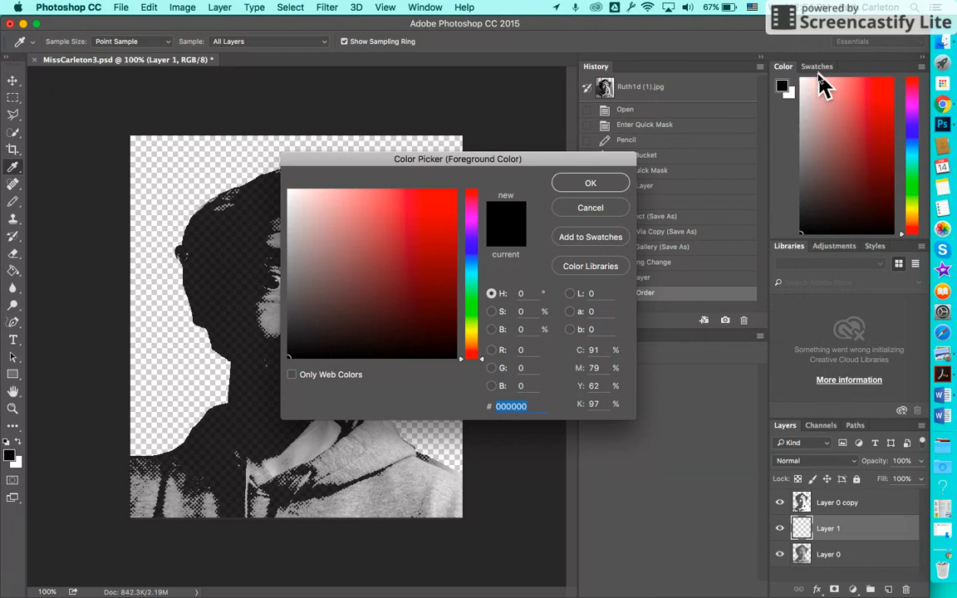
left_click(818, 72)
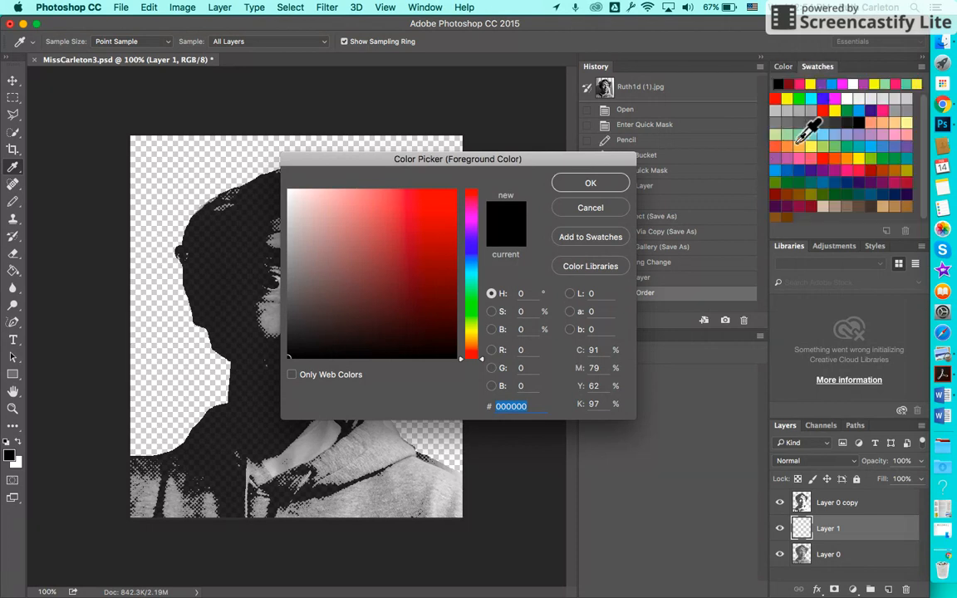
left_click(784, 135)
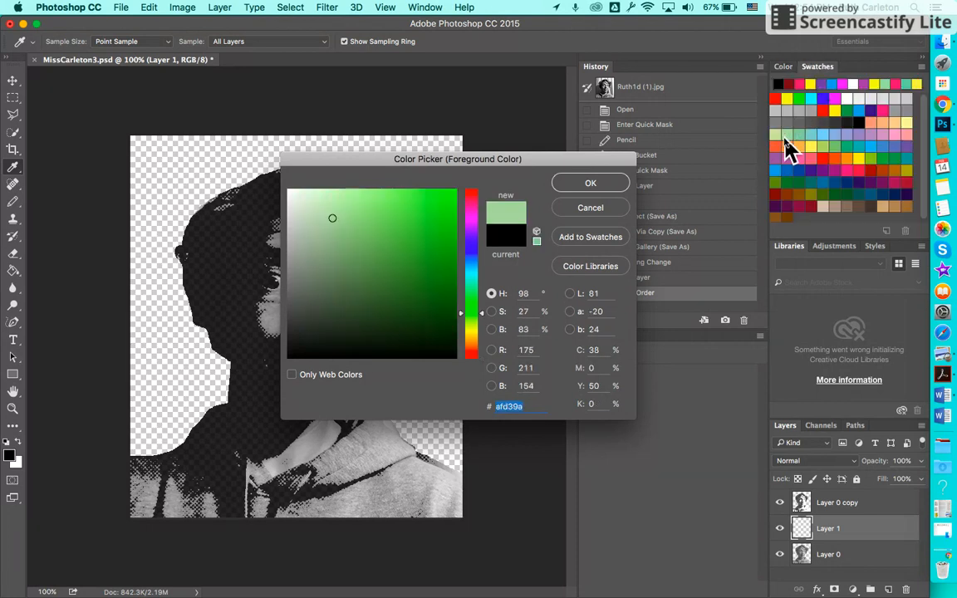
left_click(586, 185)
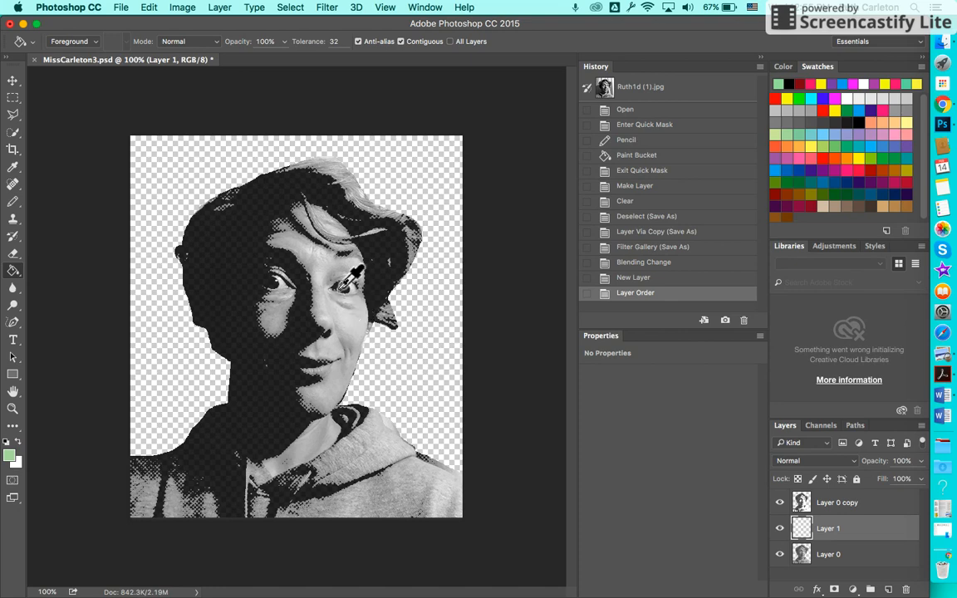
key("alt+BackSpace")
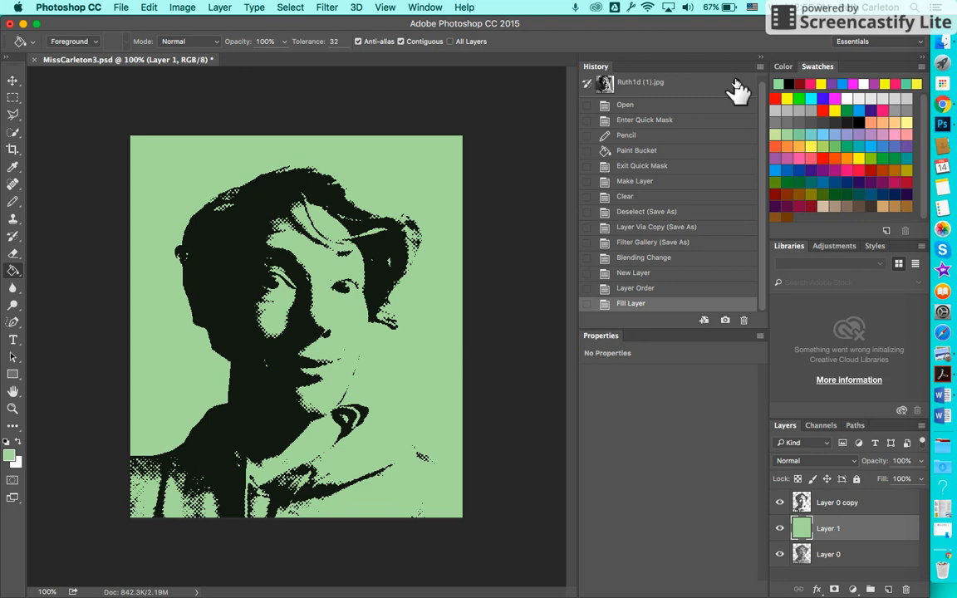
left_click(639, 289)
left_click(647, 304)
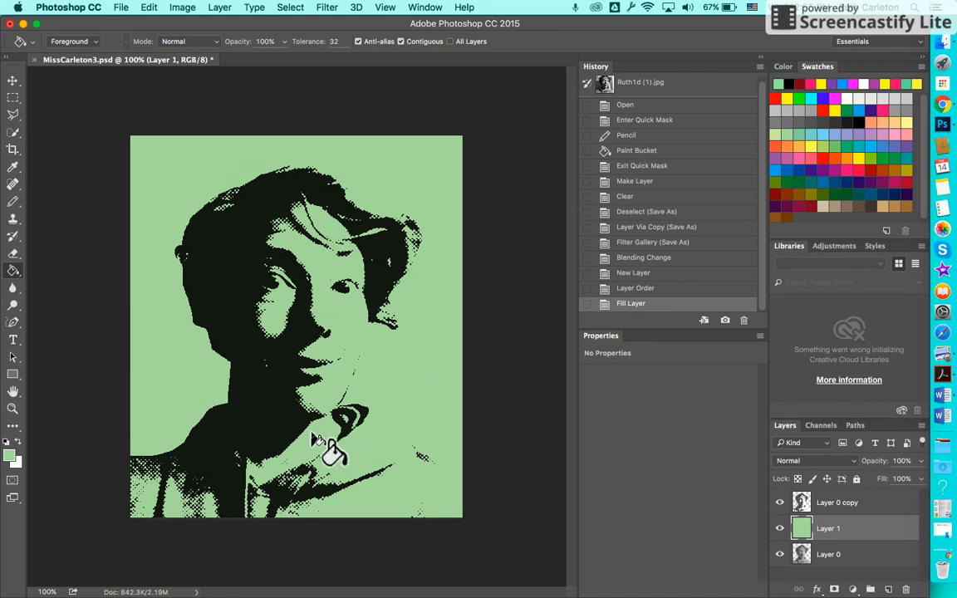
Paint the face and neck yellow (ffff00) on the green layer with the Pencil Tool, enlarging its brush to 35
left_click(8, 458)
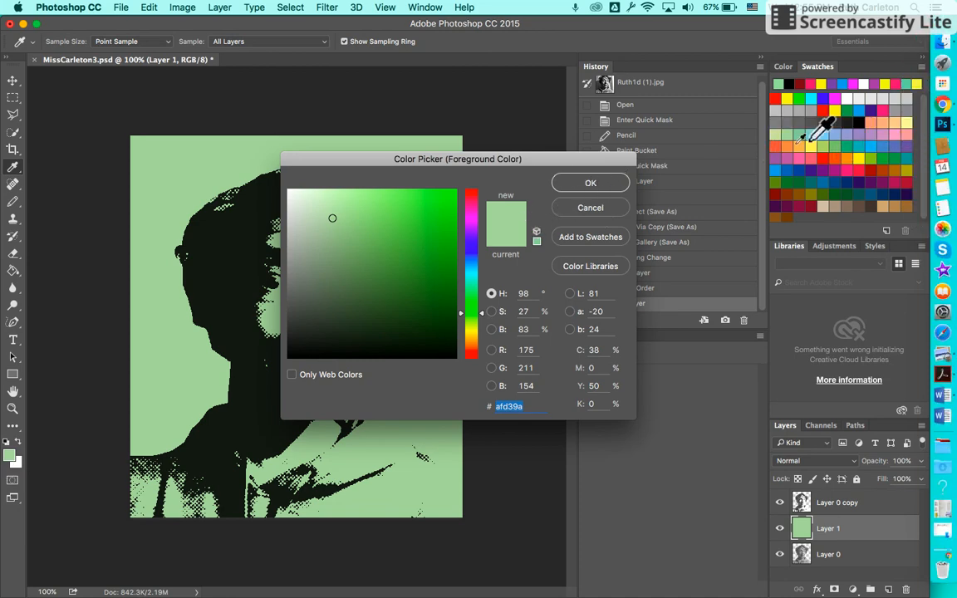
left_click(787, 100)
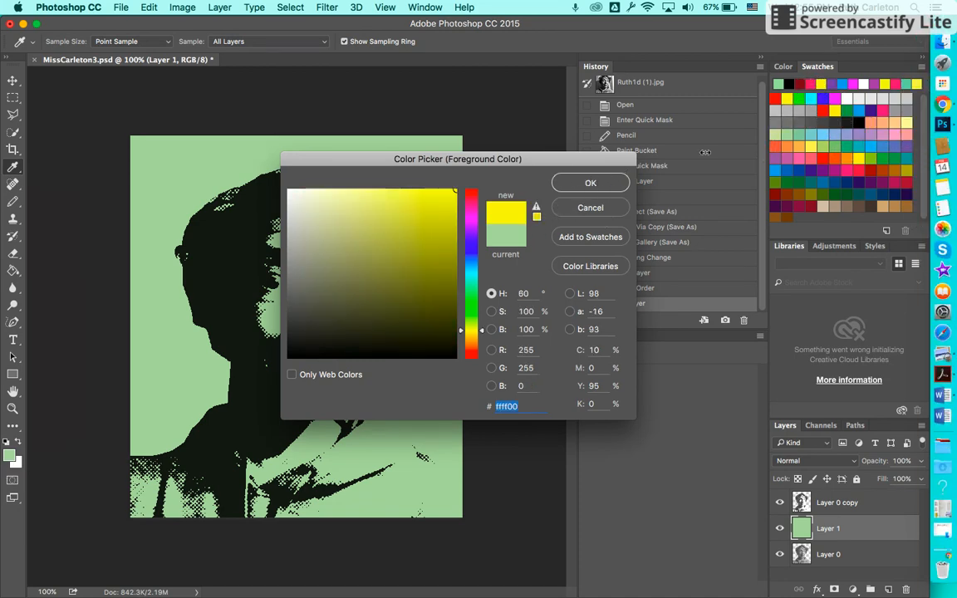
left_click(581, 182)
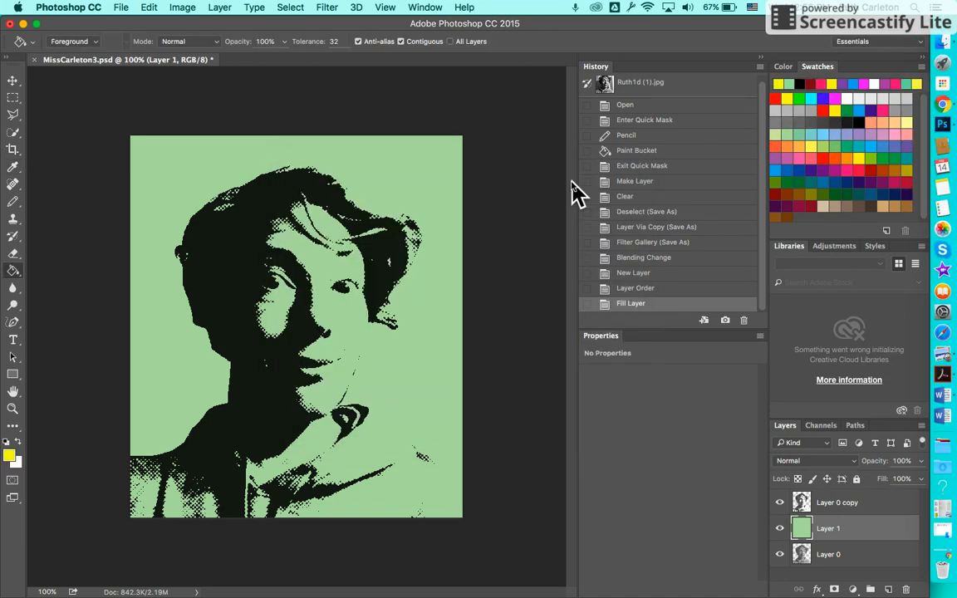
left_click(14, 201)
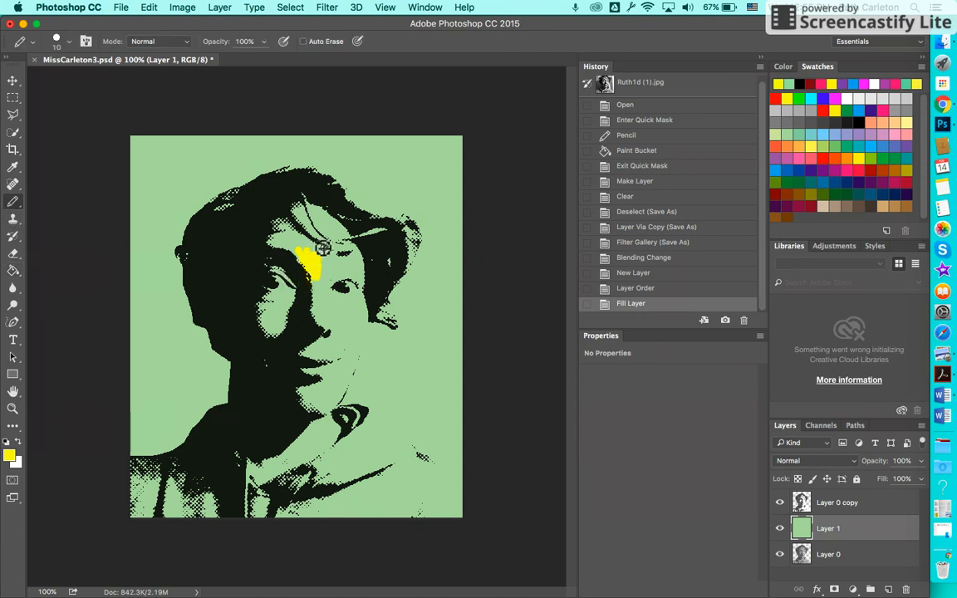
mouse_move(312, 277)
left_mouse_down()
mouse_move(321, 312)
mouse_move(331, 268)
mouse_move(363, 265)
mouse_move(282, 240)
mouse_move(271, 247)
mouse_move(295, 215)
mouse_move(340, 241)
mouse_move(298, 199)
mouse_move(318, 215)
mouse_move(352, 293)
mouse_move(340, 286)
mouse_move(356, 283)
mouse_move(356, 335)
mouse_move(324, 405)
mouse_move(314, 380)
mouse_move(320, 309)
mouse_move(319, 330)
mouse_move(334, 313)
mouse_move(320, 379)
mouse_move(335, 336)
mouse_move(299, 379)
mouse_move(297, 406)
mouse_move(264, 295)
mouse_move(251, 287)
mouse_move(295, 284)
mouse_move(282, 275)
mouse_move(284, 292)
mouse_move(256, 279)
mouse_move(262, 261)
mouse_move(261, 471)
mouse_move(253, 452)
mouse_move(319, 431)
mouse_move(303, 382)
mouse_move(323, 440)
mouse_move(271, 474)
mouse_move(299, 387)
mouse_move(262, 448)
mouse_move(274, 416)
left_mouse_up()
key("bracketright")
key("bracketright")
key("bracketright")
key("bracketright")
key("bracketright")
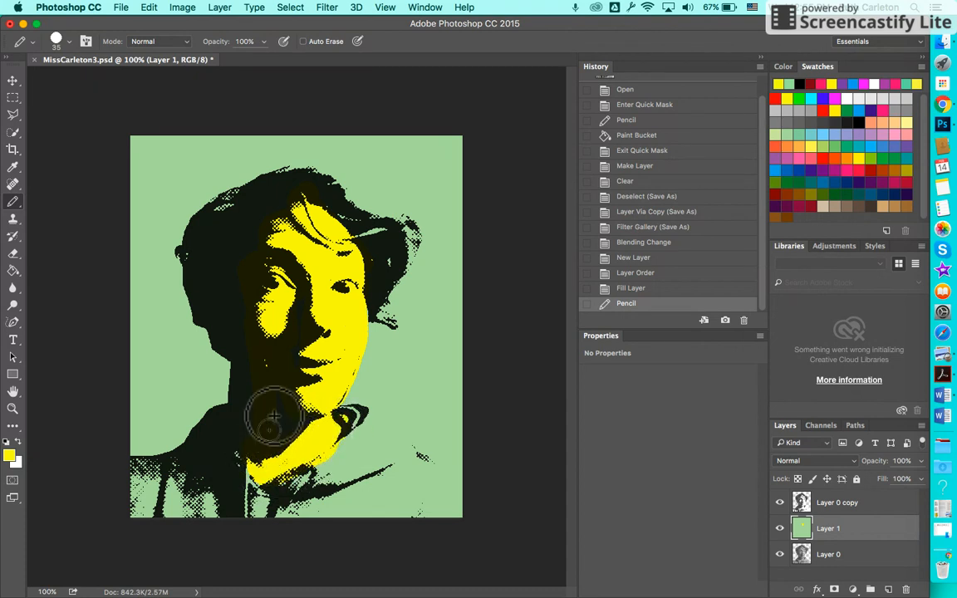
left_click_drag(324, 278, 285, 260)
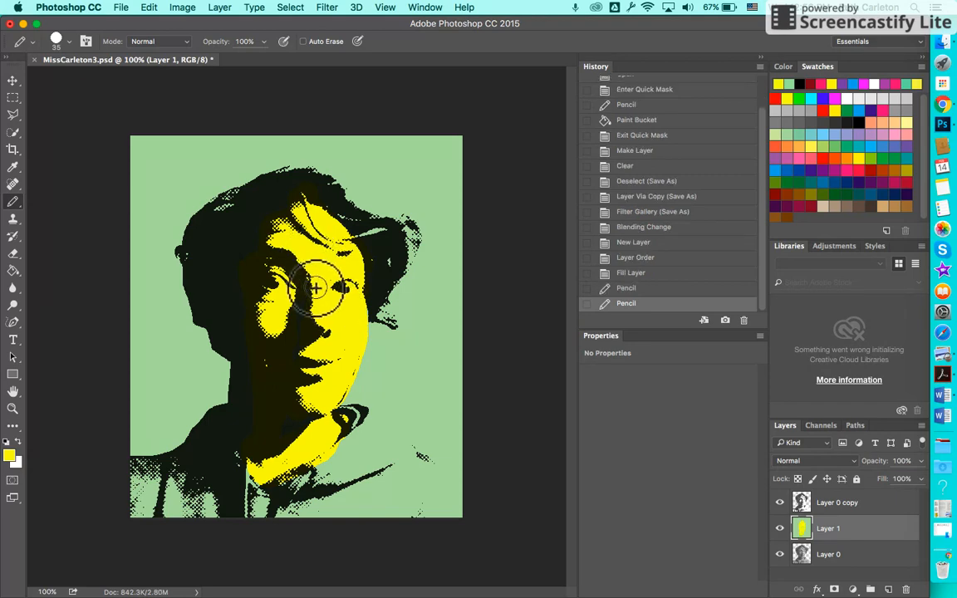
Paint magenta (ff00ff) eye shadow above both eyes and purple lips with the Pencil Tool, reducing its brush to 20
left_click(11, 467)
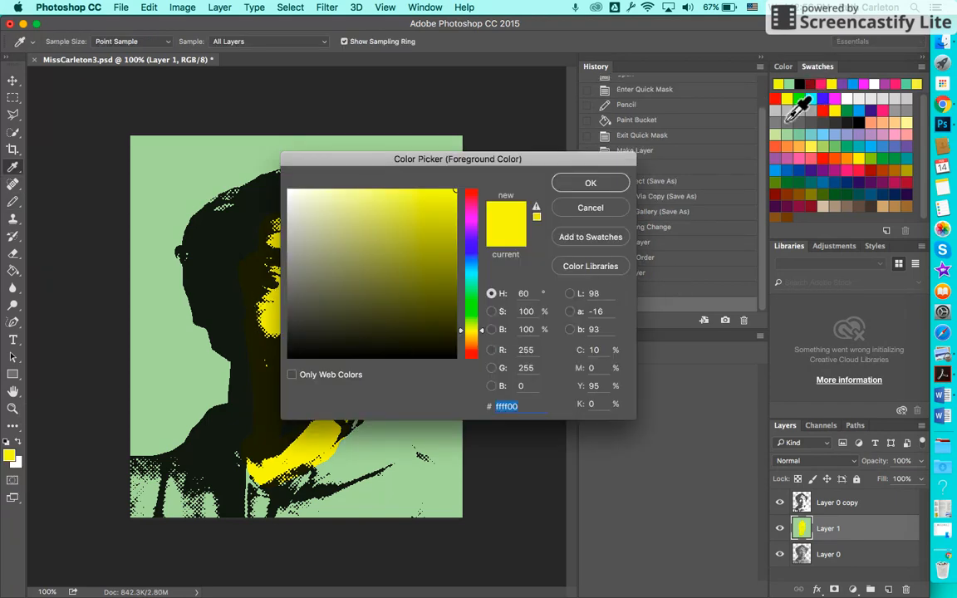
left_click(838, 97)
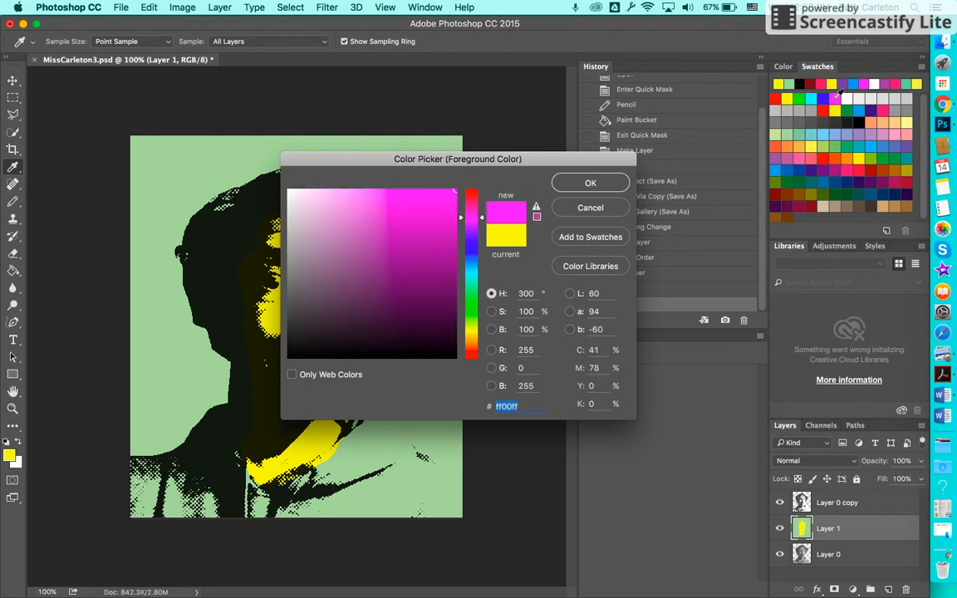
left_click(591, 184)
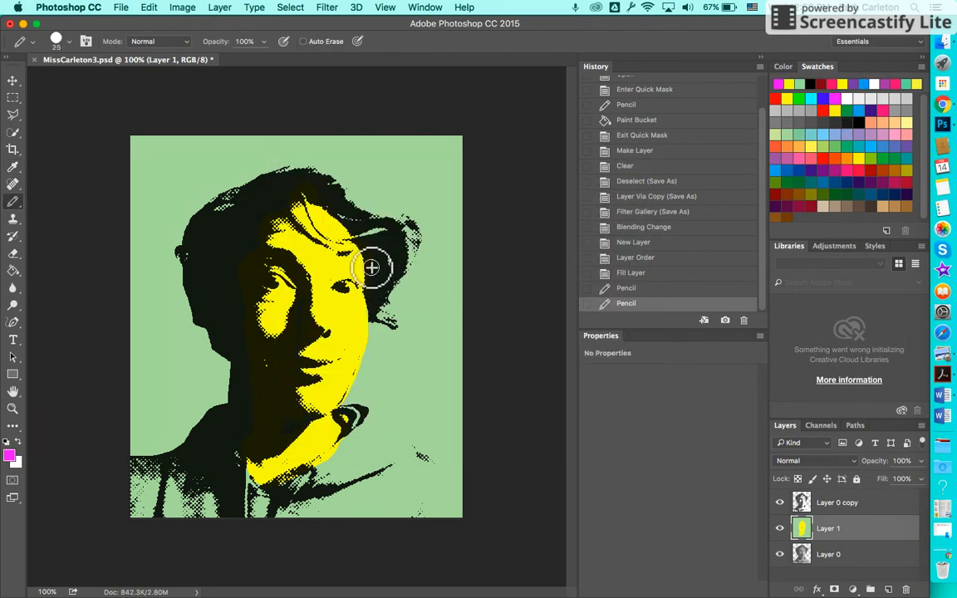
mouse_move(342, 266)
left_mouse_down()
mouse_move(334, 278)
mouse_move(349, 272)
left_mouse_up()
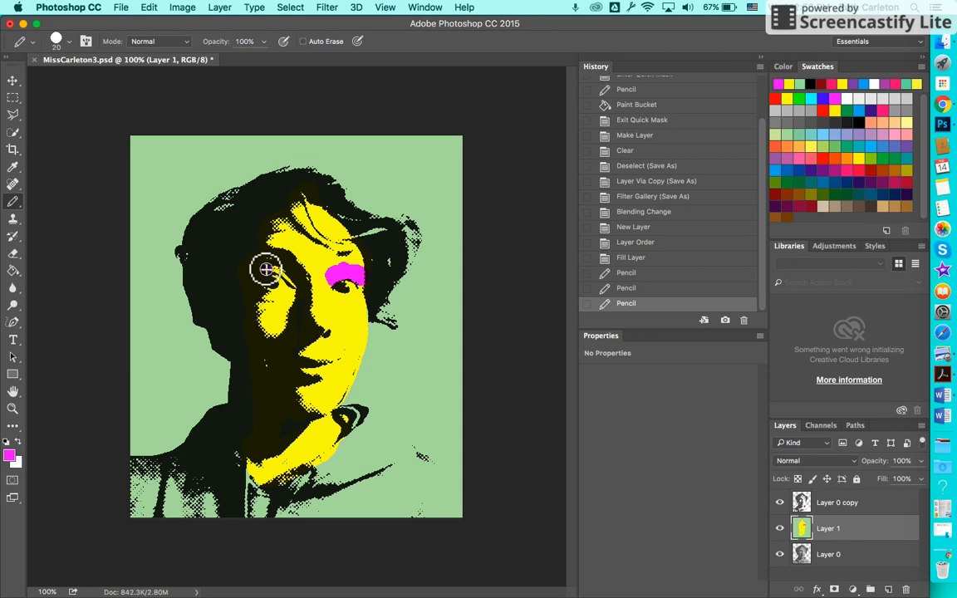
left_click_drag(278, 269, 265, 260)
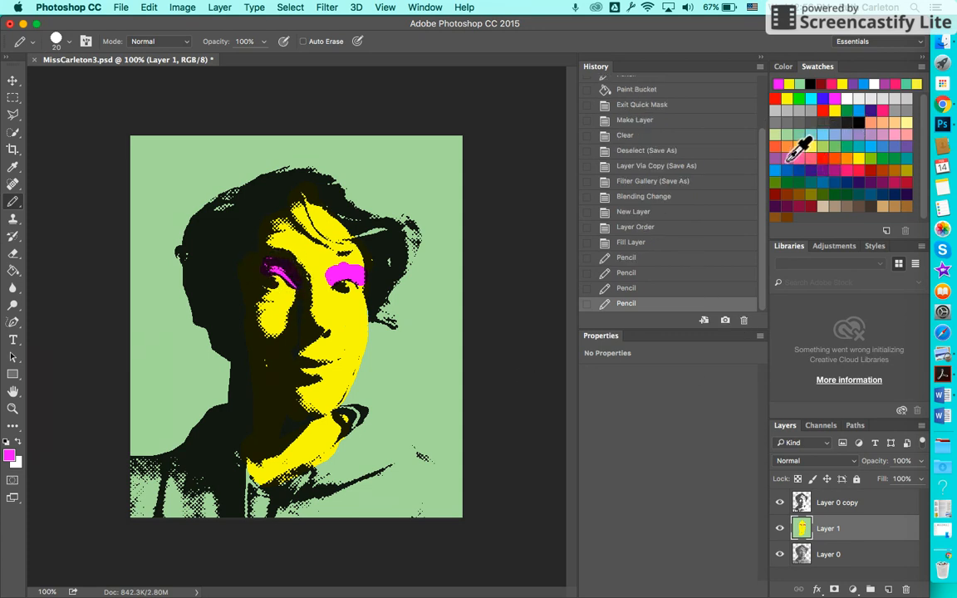
left_click(788, 157)
mouse_move(299, 366)
left_mouse_down()
mouse_move(332, 364)
mouse_move(293, 367)
mouse_move(325, 363)
mouse_move(281, 364)
left_mouse_up()
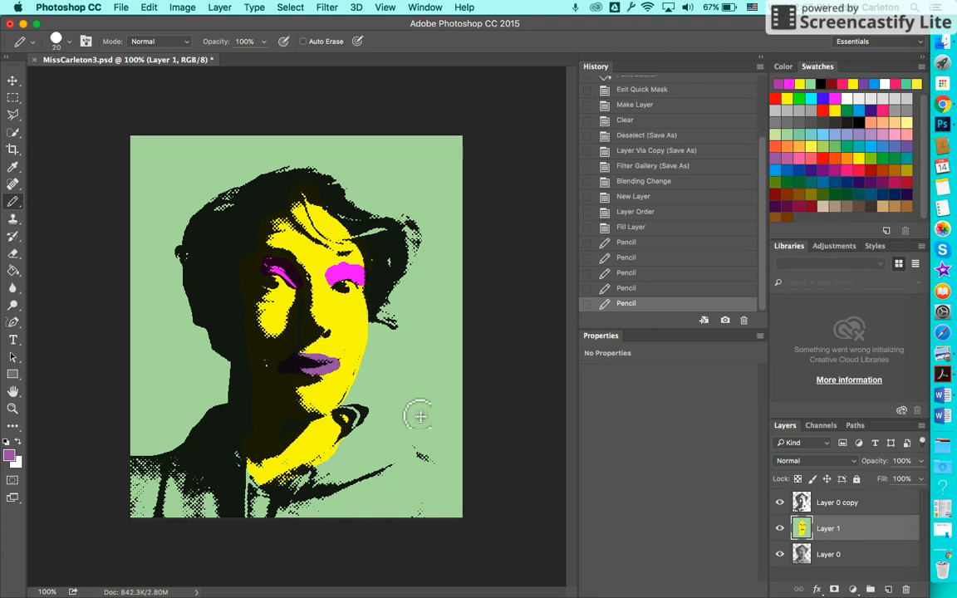
Set the foreground color to white and paint the whites of both eyes with the 20-size pencil
left_click(864, 100)
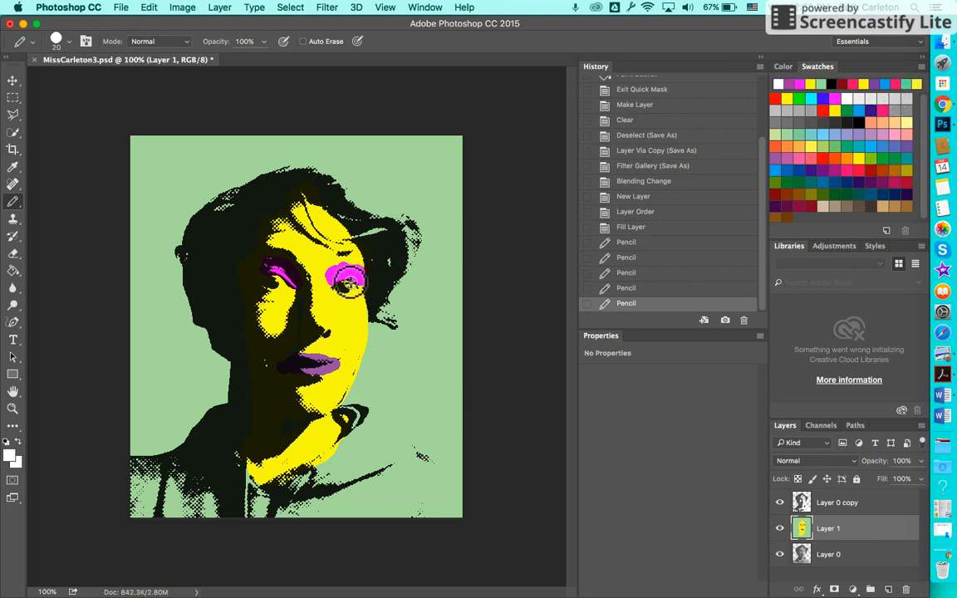
left_click(348, 287)
left_click_drag(242, 289, 275, 282)
left_click(274, 282)
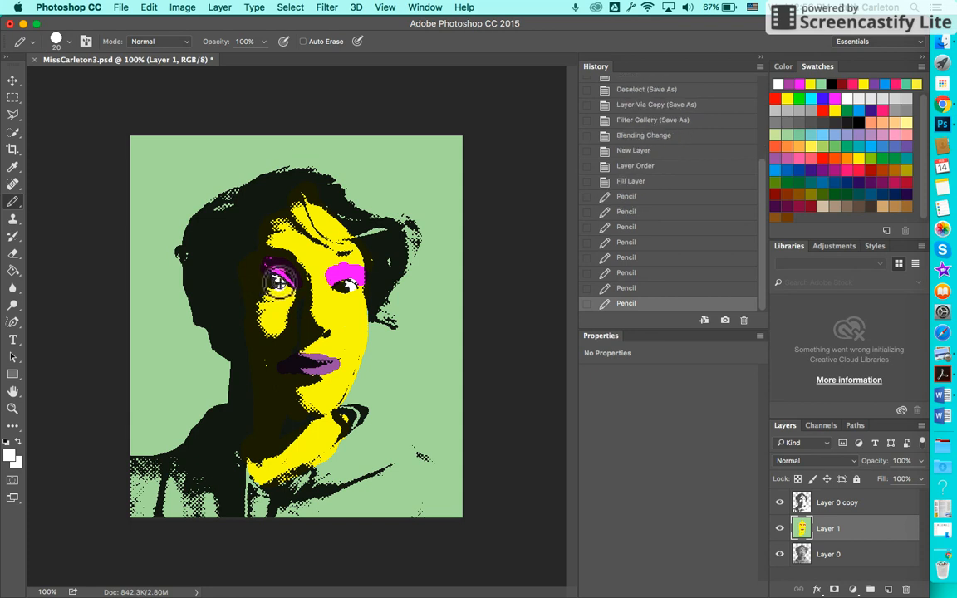
left_click(281, 284)
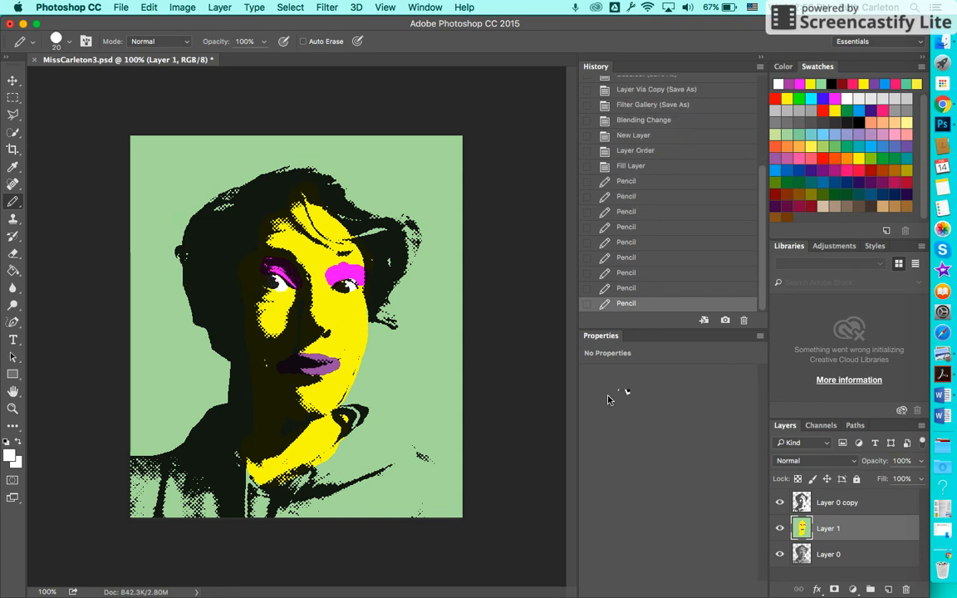
Paint the hair and its surrounding outline dark olive green with the Pencil Tool, enlarging its brush to 35
left_click(902, 106)
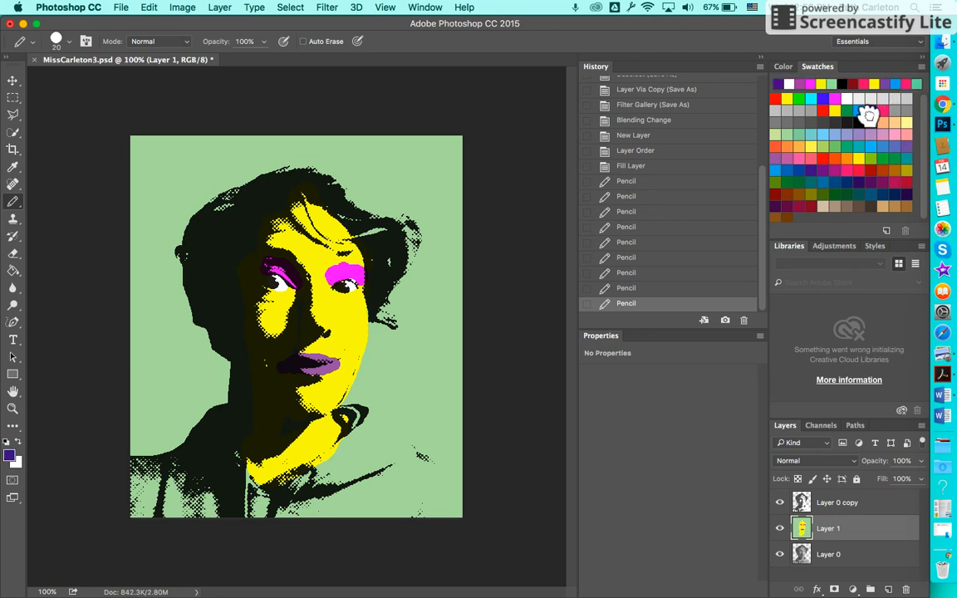
left_click(776, 173)
left_click_drag(378, 197, 355, 208)
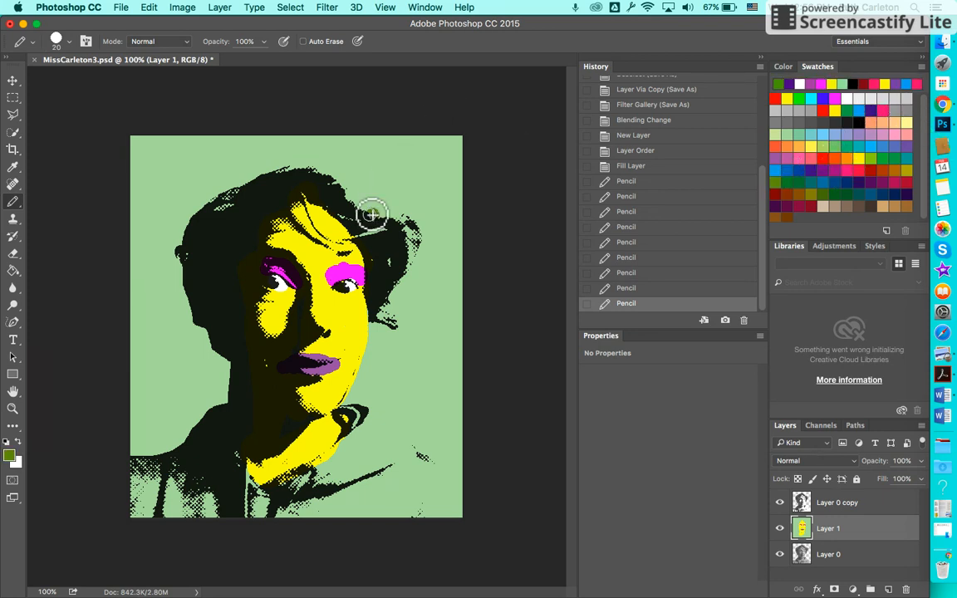
mouse_move(268, 178)
left_mouse_down()
mouse_move(212, 196)
mouse_move(195, 214)
mouse_move(179, 246)
mouse_move(186, 292)
left_mouse_up()
key("bracketright")
key("bracketright")
key("bracketright")
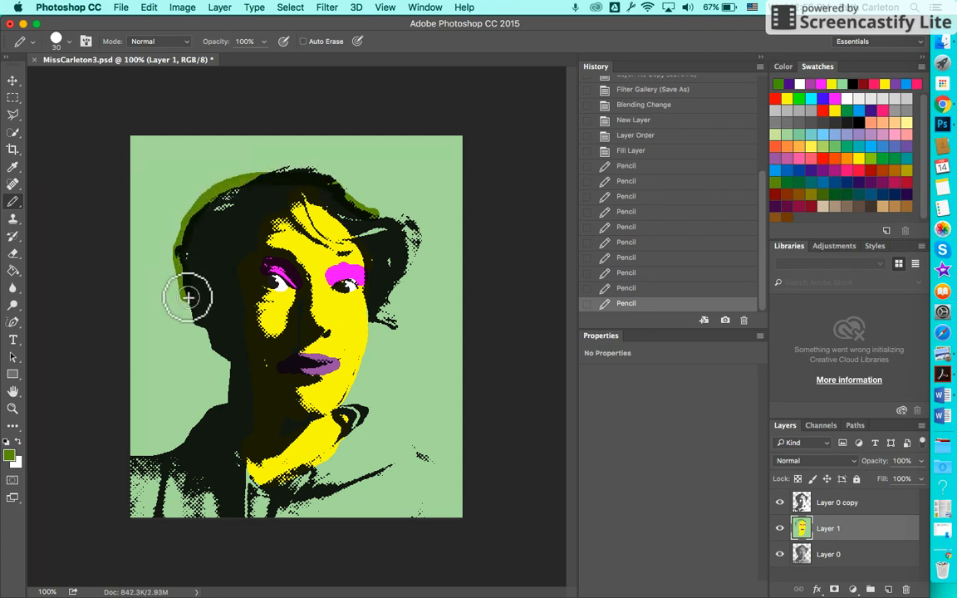
mouse_move(197, 322)
left_mouse_down()
mouse_move(233, 367)
mouse_move(178, 290)
mouse_move(182, 248)
mouse_move(213, 197)
mouse_move(232, 193)
mouse_move(221, 212)
mouse_move(216, 199)
mouse_move(279, 173)
mouse_move(306, 173)
mouse_move(400, 224)
mouse_move(413, 243)
mouse_move(411, 271)
mouse_move(381, 316)
mouse_move(387, 329)
mouse_move(386, 248)
mouse_move(342, 207)
mouse_move(382, 259)
left_mouse_up()
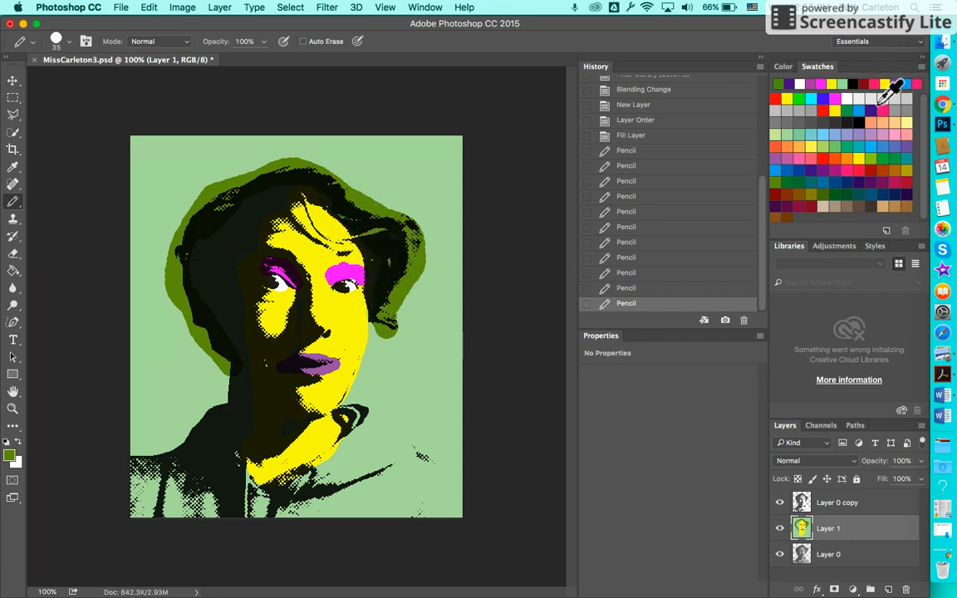
Paint the jacket and shoulders bright blue with the 35-size pencil, covering the green strokes made on the jacket
mouse_move(274, 467)
left_mouse_down()
mouse_move(408, 490)
mouse_move(384, 467)
left_mouse_up()
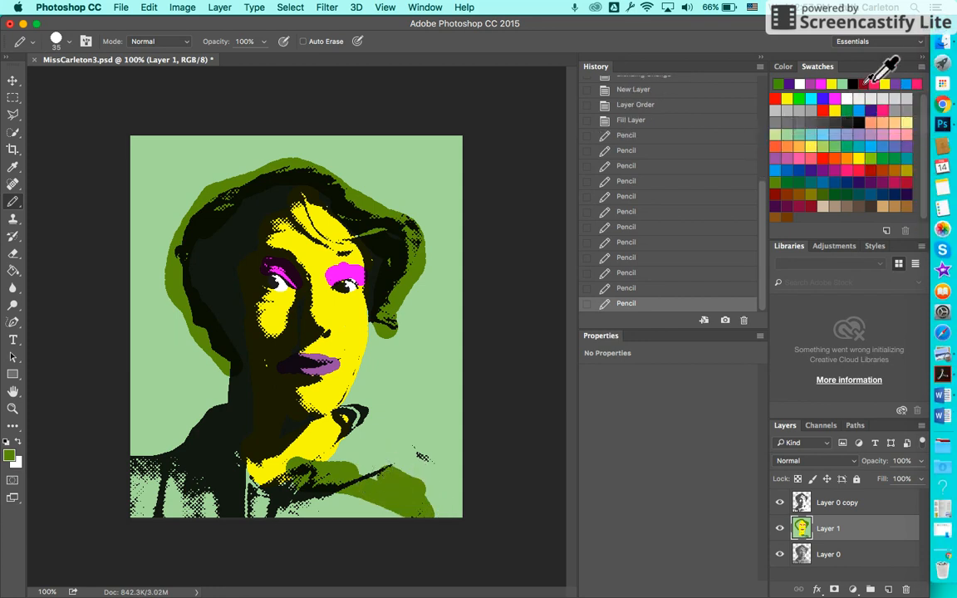
left_click(811, 98)
mouse_move(365, 499)
left_mouse_down()
mouse_move(339, 493)
mouse_move(294, 463)
mouse_move(244, 520)
mouse_move(126, 482)
mouse_move(372, 544)
mouse_move(345, 511)
mouse_move(379, 488)
mouse_move(367, 440)
mouse_move(350, 459)
mouse_move(363, 429)
mouse_move(469, 479)
mouse_move(476, 515)
mouse_move(322, 497)
mouse_move(403, 486)
mouse_move(404, 467)
mouse_move(455, 522)
mouse_move(143, 540)
mouse_move(128, 525)
mouse_move(168, 520)
mouse_move(142, 502)
mouse_move(222, 512)
mouse_move(227, 469)
mouse_move(275, 502)
left_mouse_up()
left_click_drag(424, 522, 430, 491)
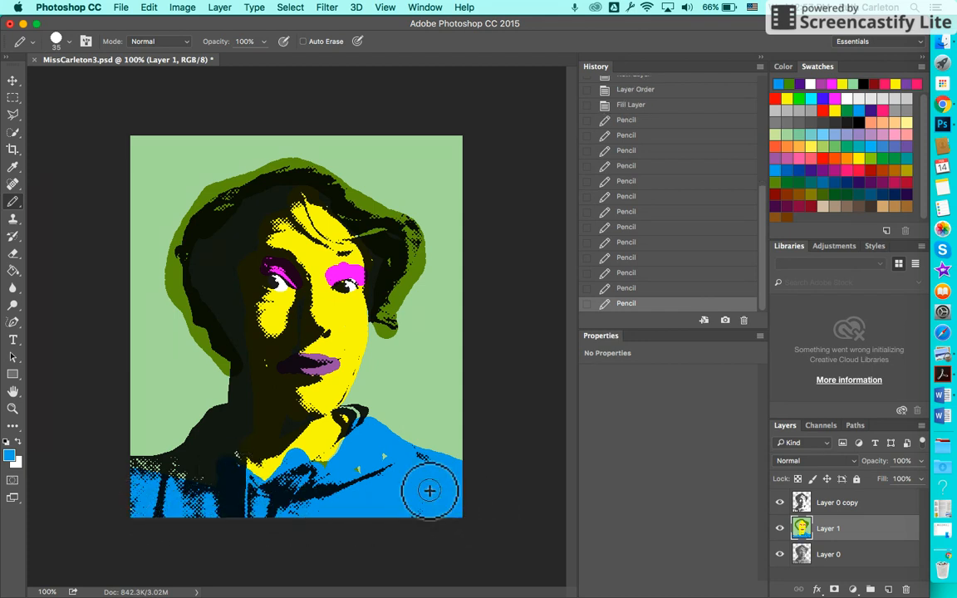
Save the painted version as a new Photoshop file with the name suffix changed to 4
left_click(121, 9)
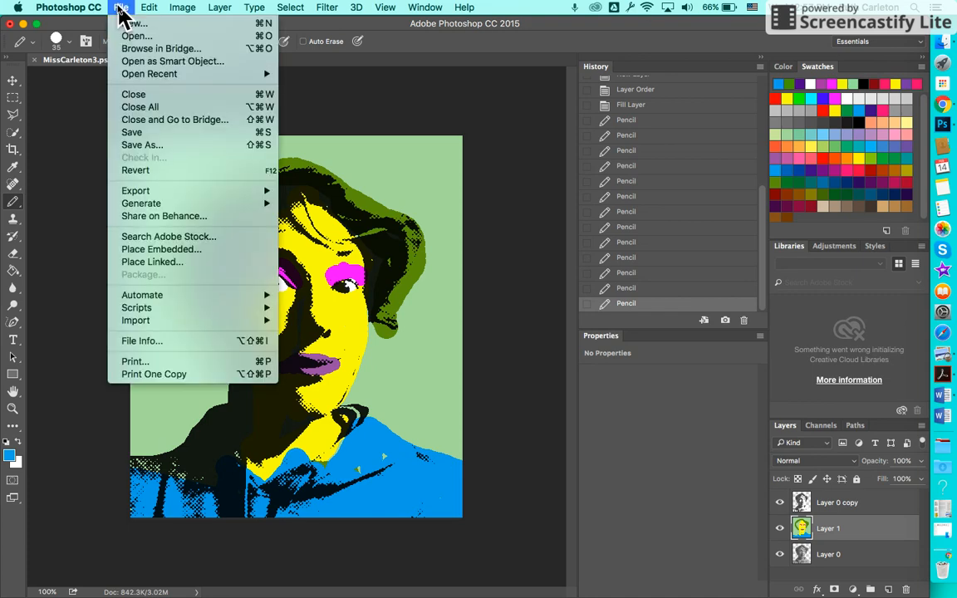
left_click(167, 147)
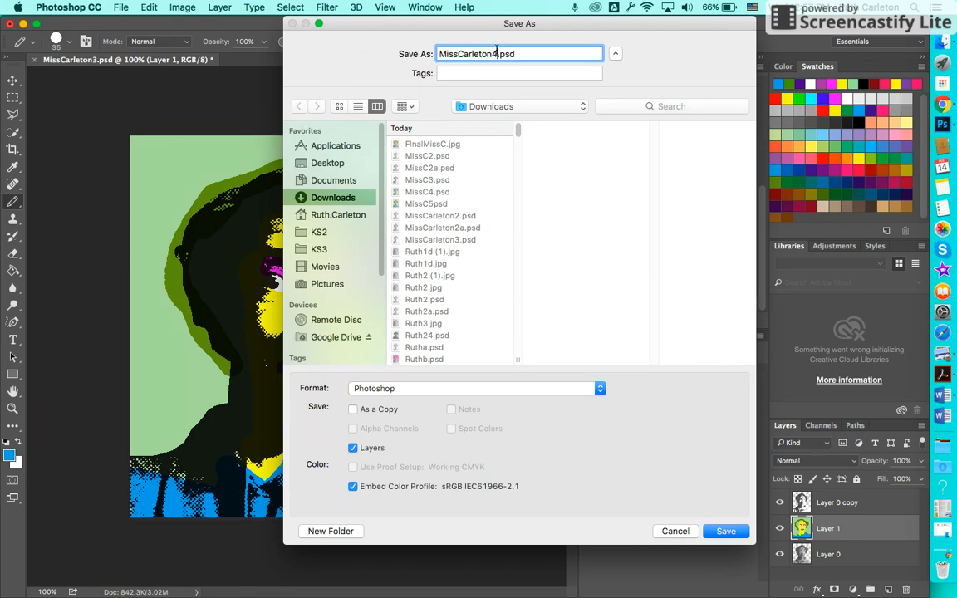
key("Return")
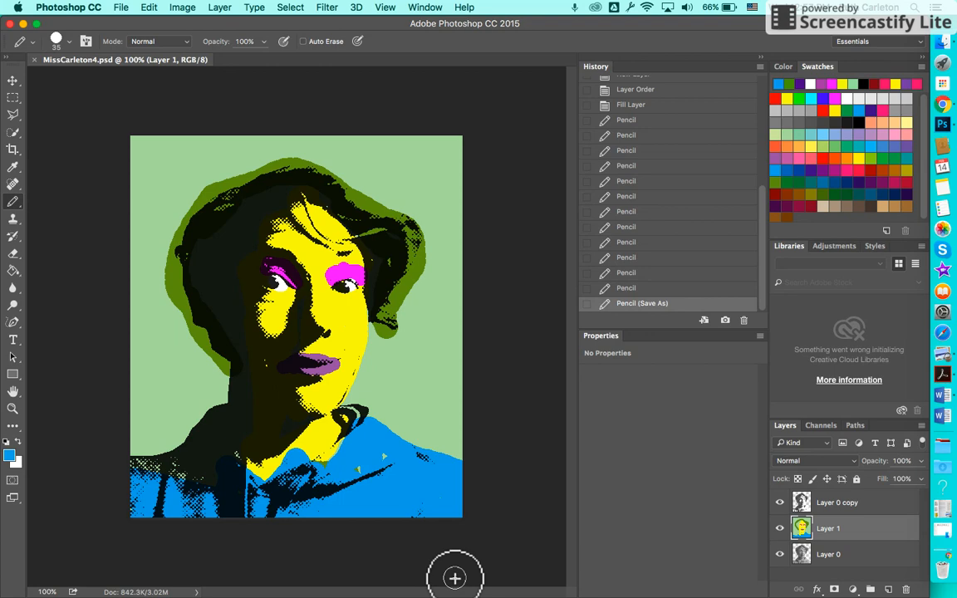
Switch to Chrome and examine the Warhol portraits in the two open slide presentations for background and brush mark ideas
left_click(930, 115)
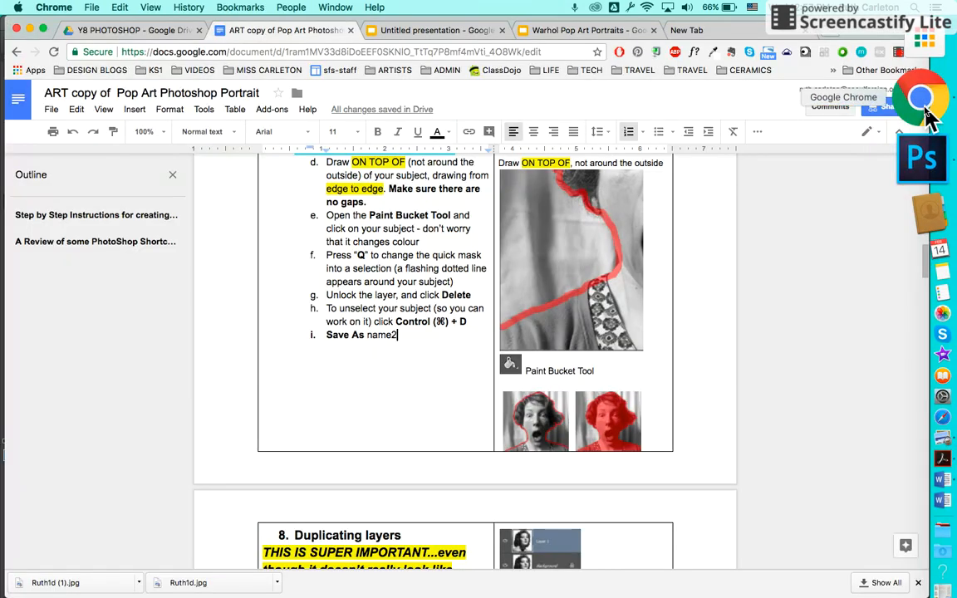
left_click(613, 32)
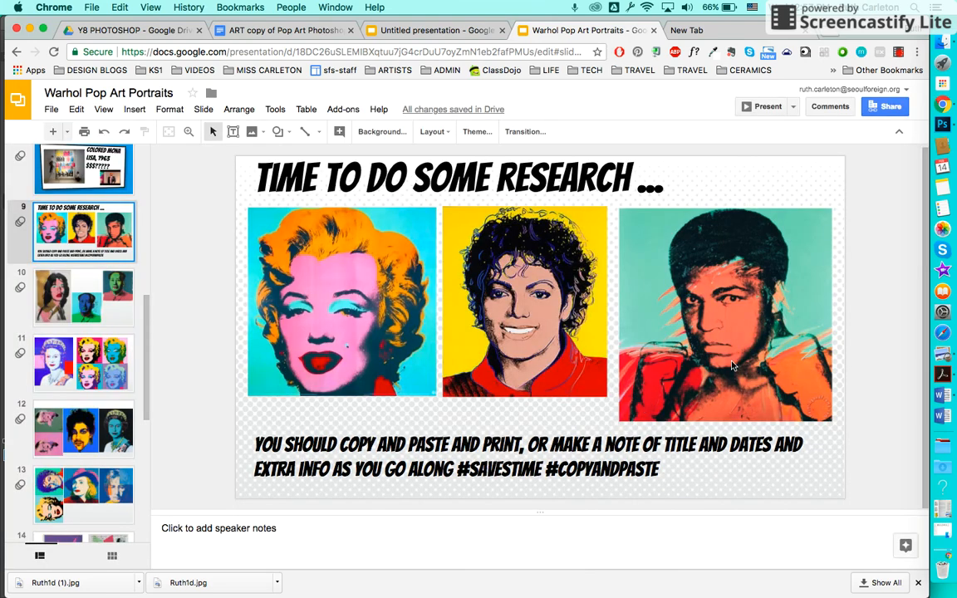
left_click(425, 34)
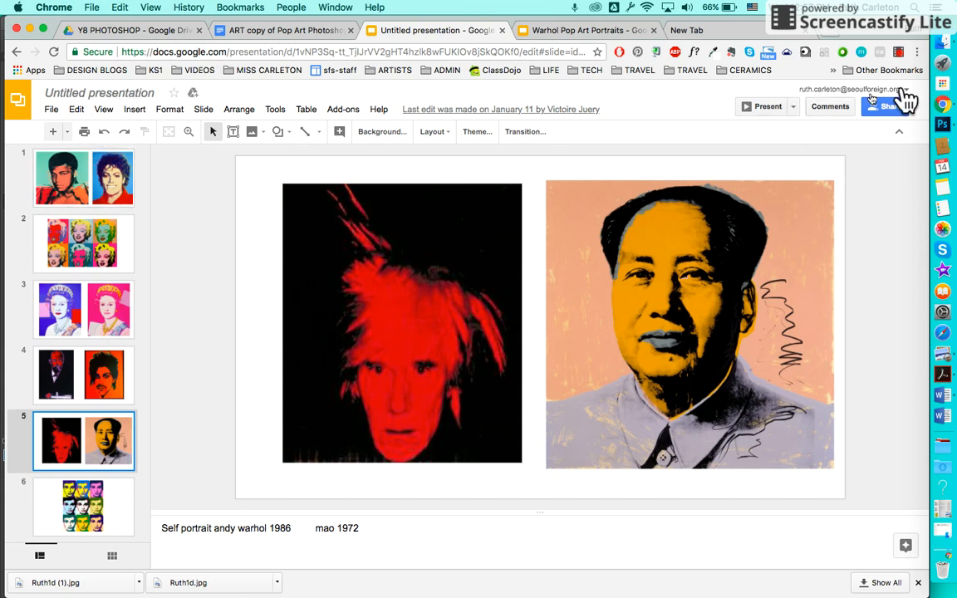
Return to Photoshop, switch from the Pencil Tool to the Brush Tool and choose the 25 px Round Fan bristle tip
left_click(932, 129)
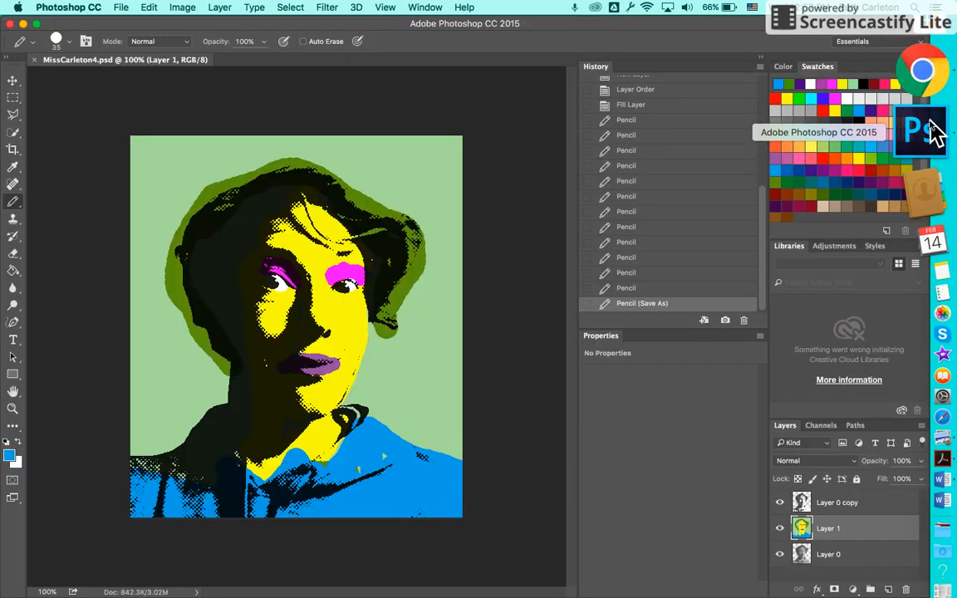
left_click(16, 205)
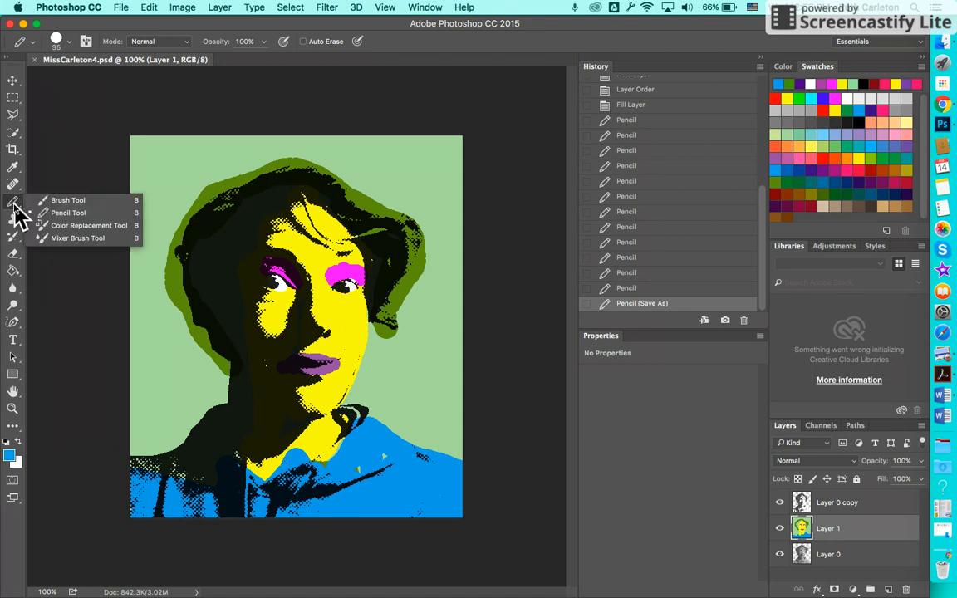
left_click(83, 202)
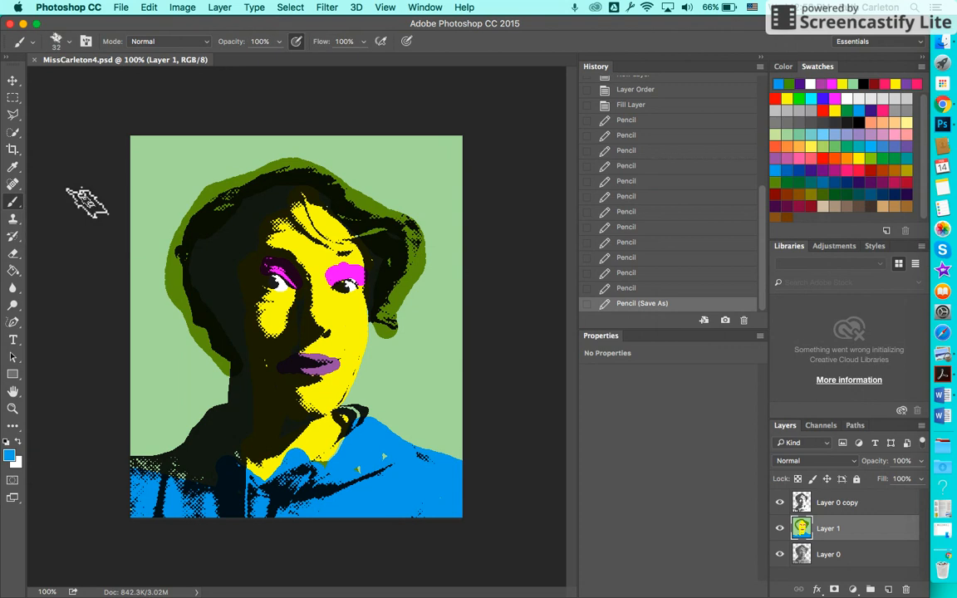
left_click(85, 41)
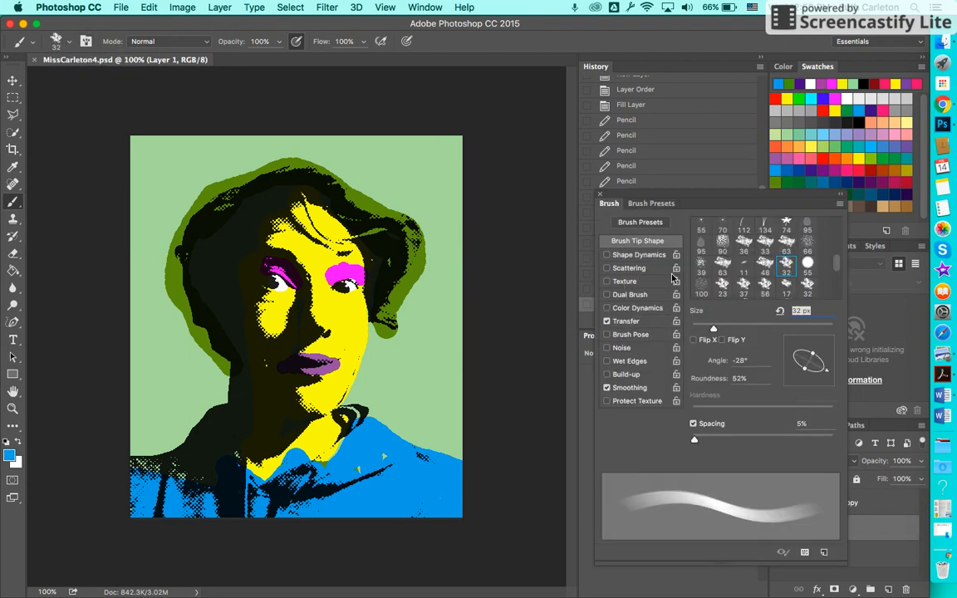
left_click(743, 244)
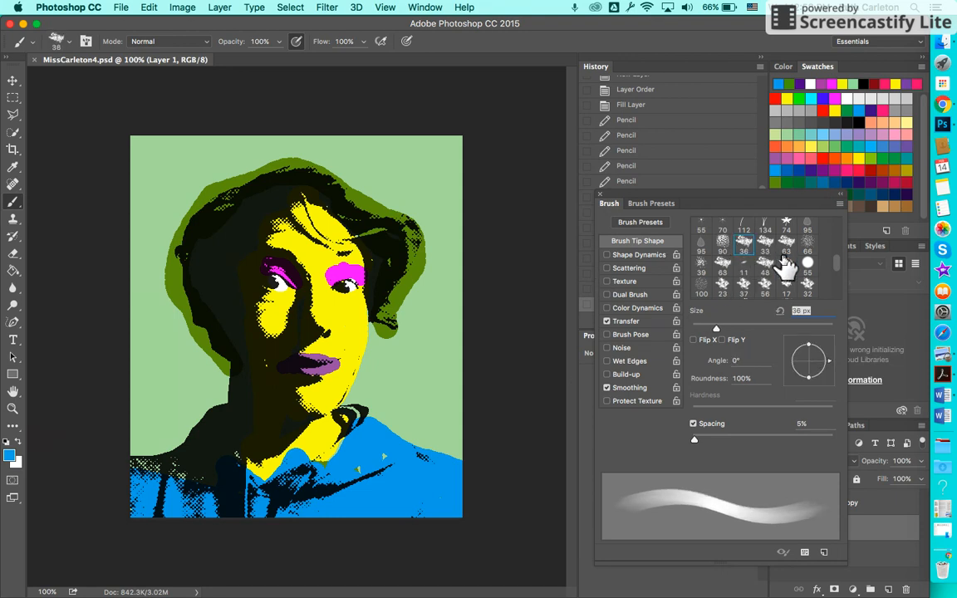
scroll(785, 264, "up", 5)
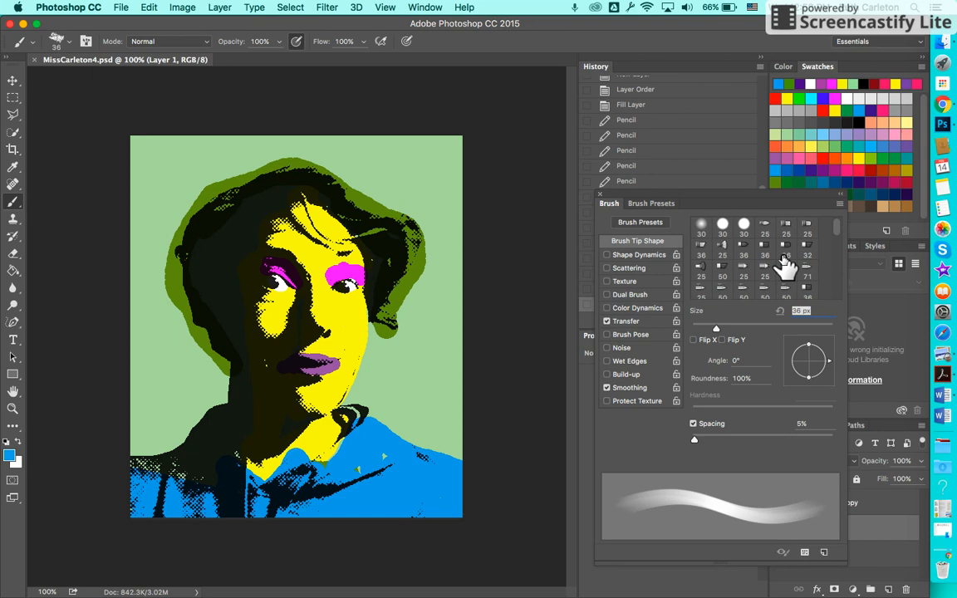
left_click(723, 249)
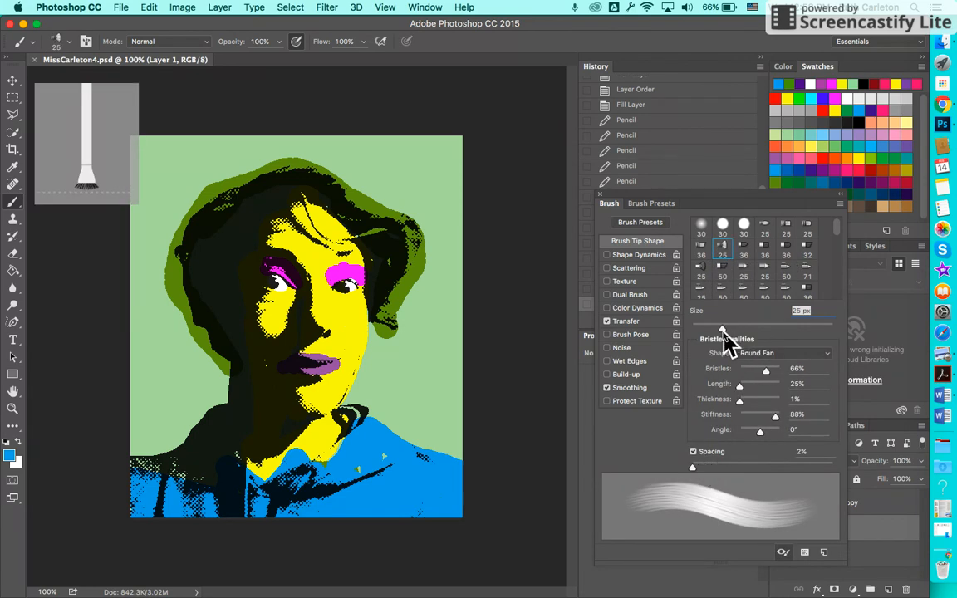
Set the Round Fan brush's size to 31 px and its spacing to 3%
left_click(763, 327)
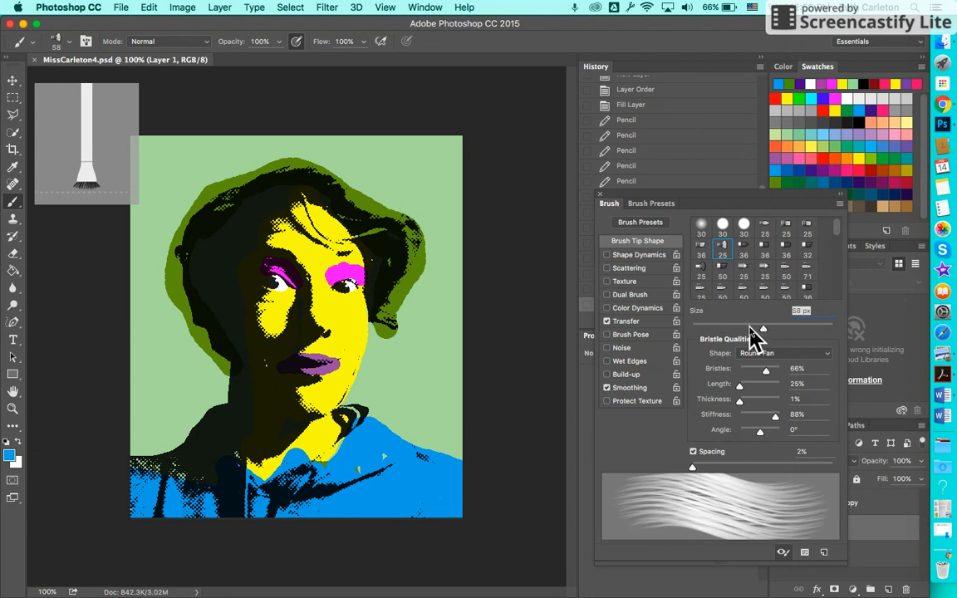
left_click(729, 325)
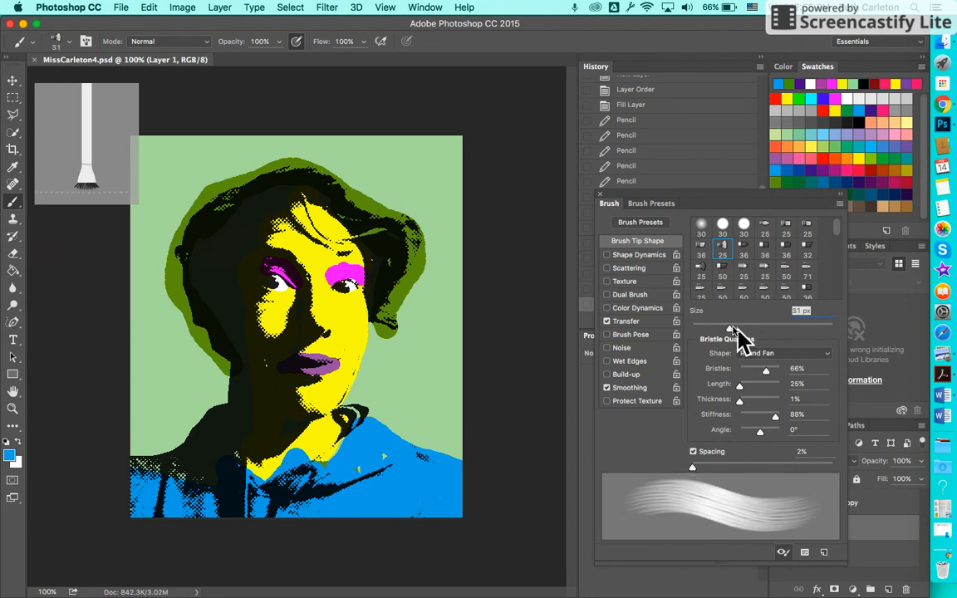
left_click(735, 464)
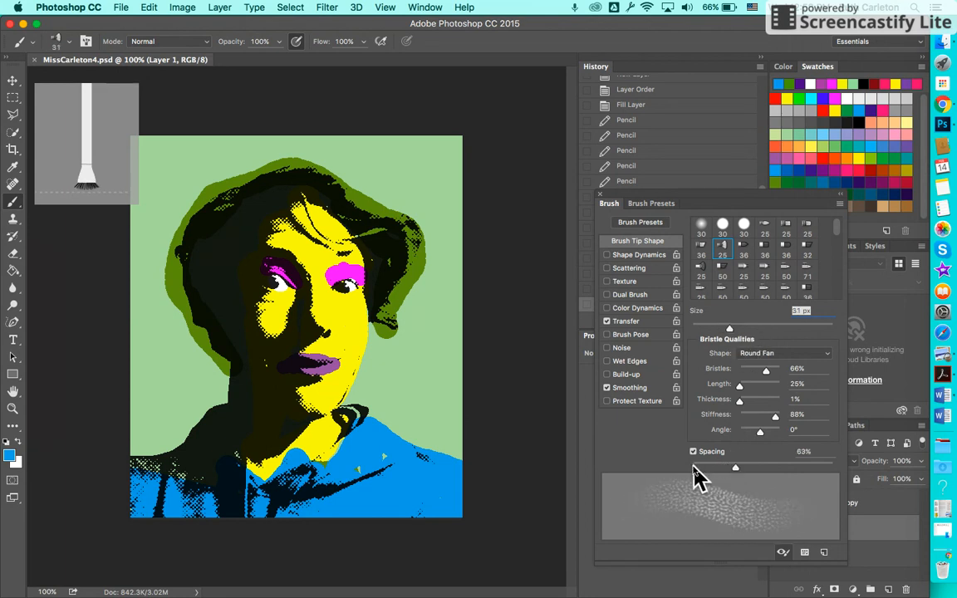
left_click(694, 468)
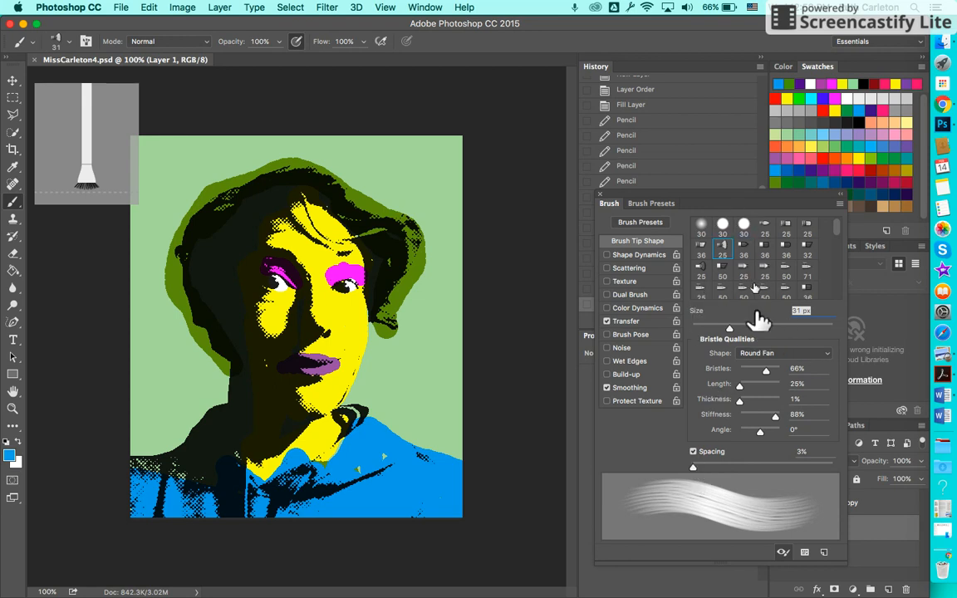
Paint several dark purple bristle strokes on the light green background around both sides of the head
left_click(870, 111)
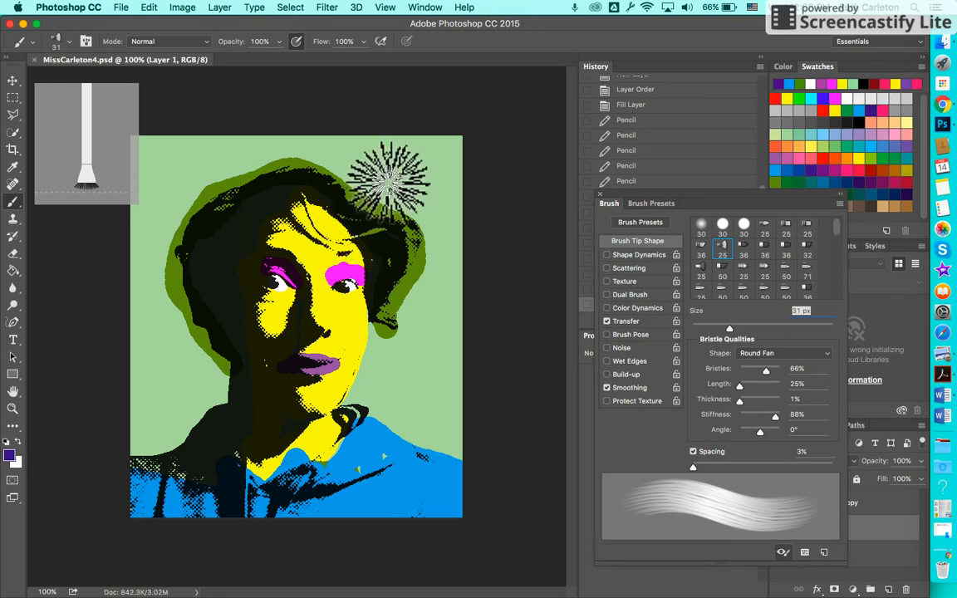
mouse_move(424, 193)
left_mouse_down()
mouse_move(363, 155)
mouse_move(337, 152)
left_mouse_up()
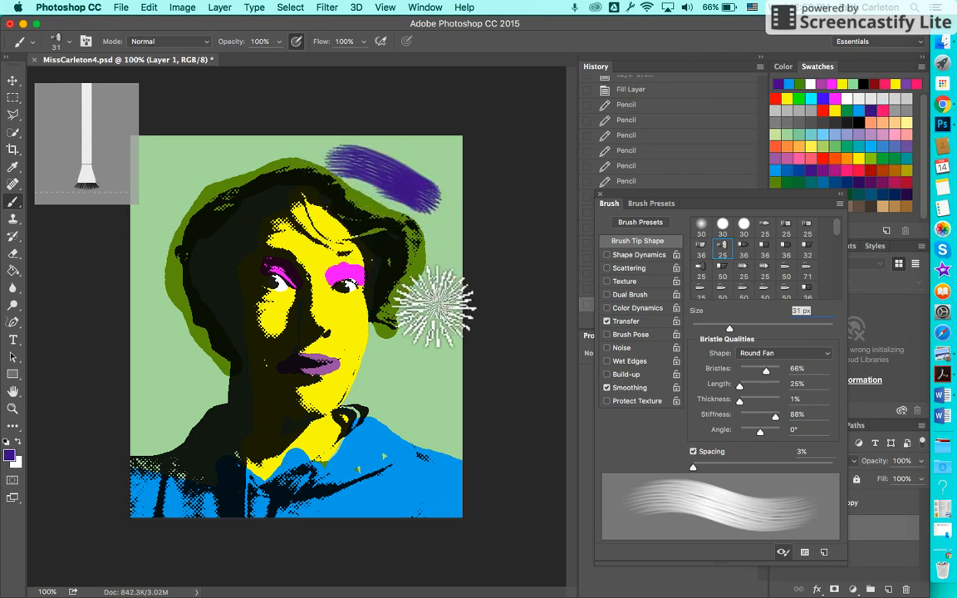
right_click(397, 361)
mouse_move(415, 342)
left_mouse_down()
mouse_move(463, 282)
mouse_move(407, 368)
mouse_move(485, 427)
mouse_move(436, 417)
left_mouse_up()
left_click_drag(153, 389, 169, 364)
left_click_drag(138, 299, 168, 335)
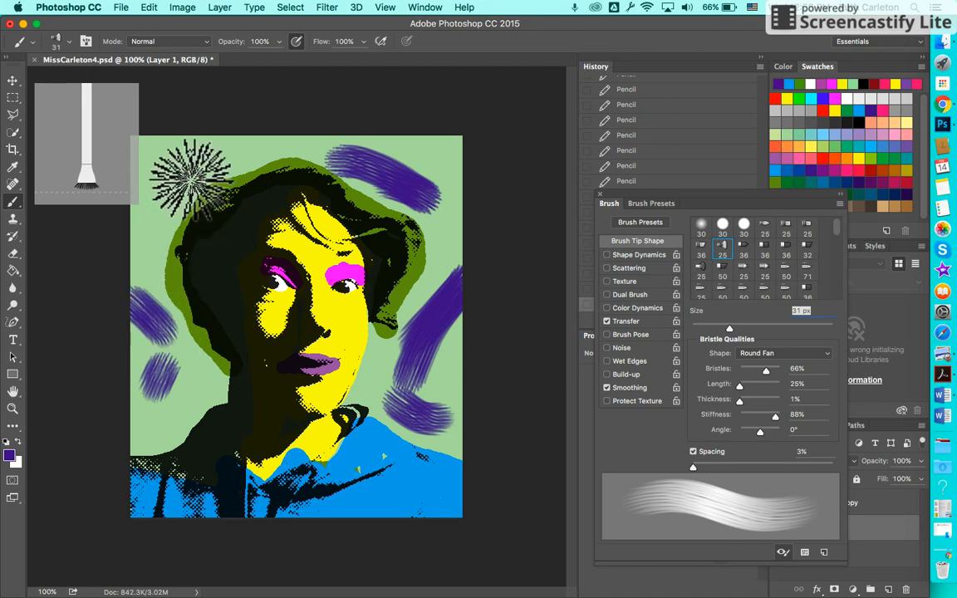
Paint more dark purple bristle strokes across the background above the hair and over the blue clothing along the portrait's lower edge
left_click_drag(192, 181, 116, 249)
left_click_drag(170, 226, 227, 152)
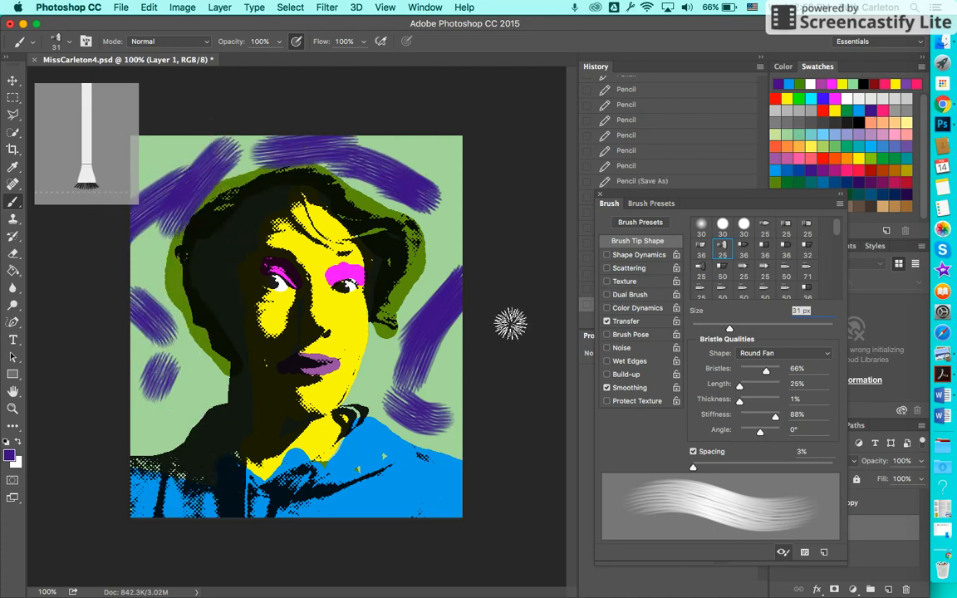
left_click_drag(336, 500, 473, 452)
left_click_drag(210, 506, 159, 505)
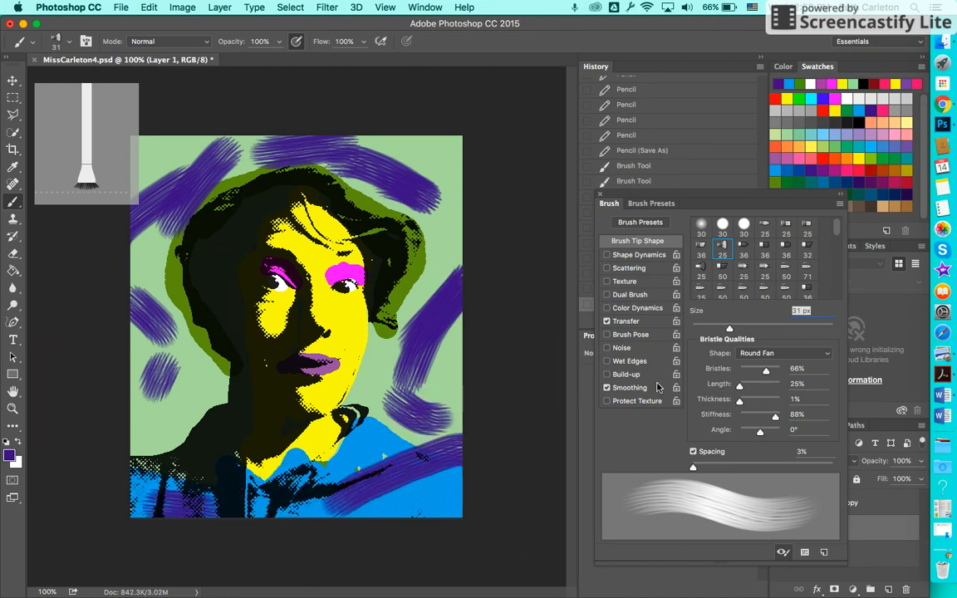
Paint one wide orange stroke beside the hair and, with the brush size set to 14 px, several thinner orange strokes around the head
left_click(851, 156)
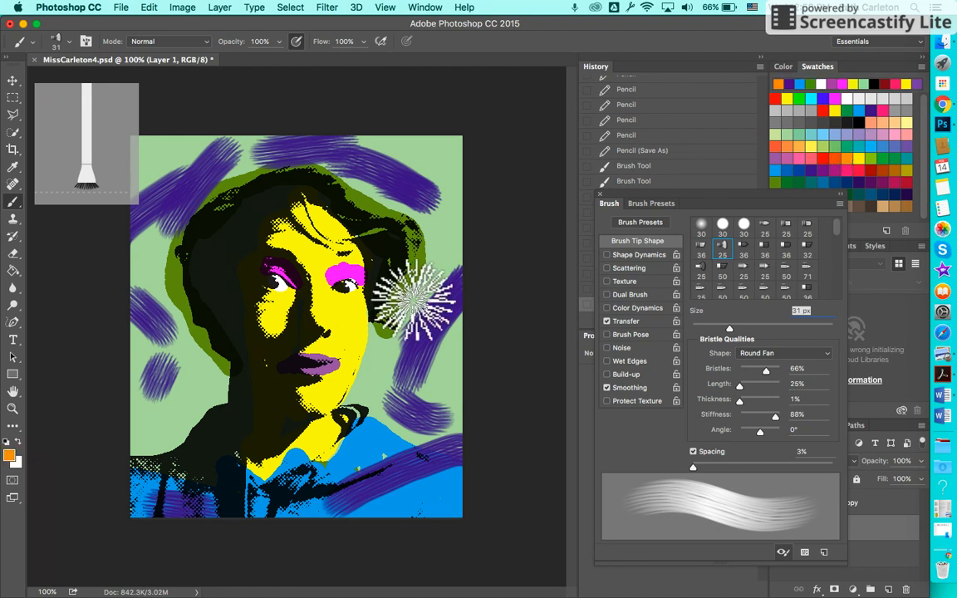
left_click_drag(428, 295, 428, 199)
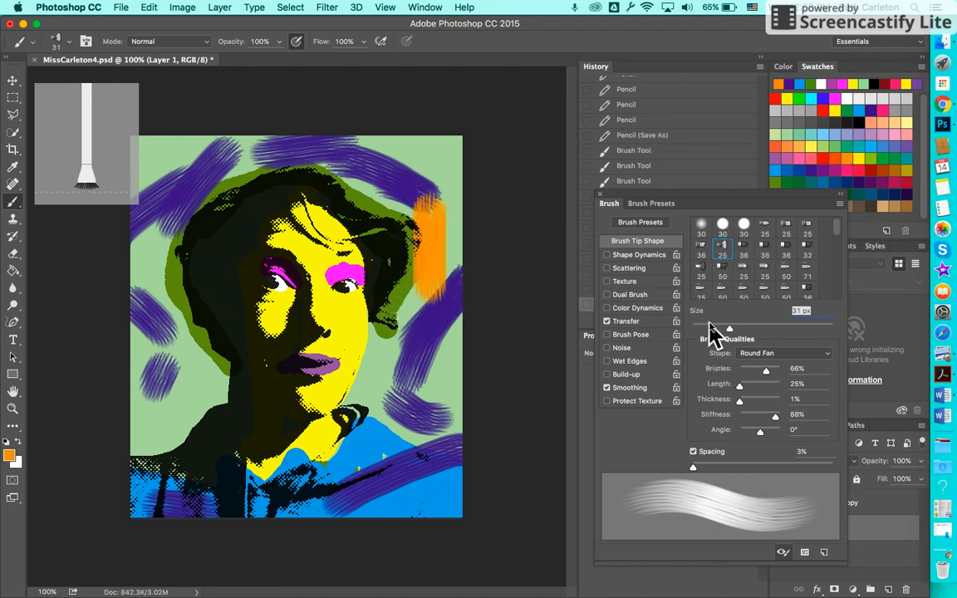
left_click(709, 326)
left_click_drag(441, 393, 442, 307)
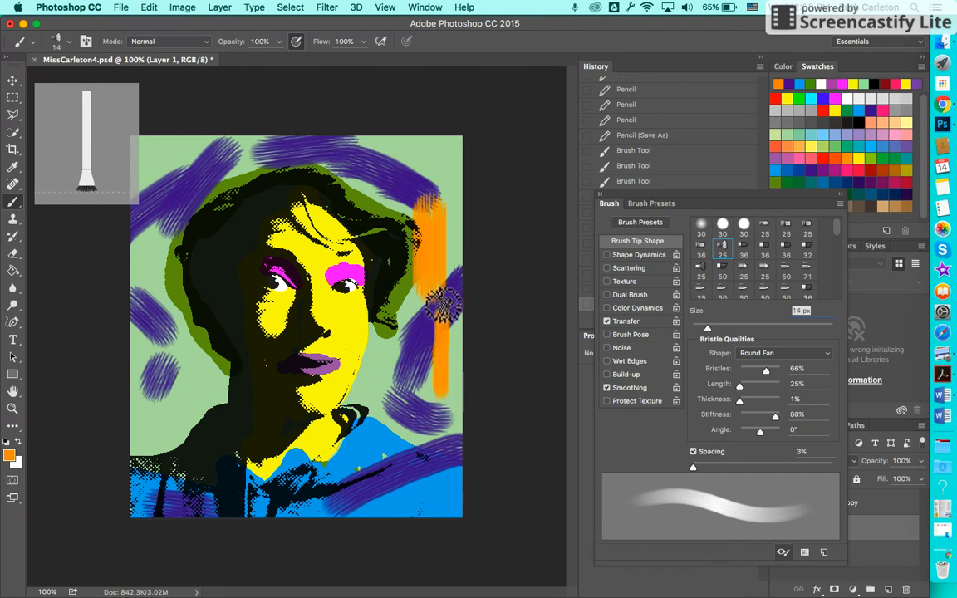
left_click_drag(384, 389, 456, 274)
mouse_move(203, 385)
left_mouse_down()
mouse_move(166, 386)
mouse_move(148, 319)
left_mouse_up()
left_click_drag(151, 266, 197, 456)
left_click_drag(166, 412, 154, 418)
left_click_drag(170, 153, 301, 147)
left_click_drag(414, 143, 447, 181)
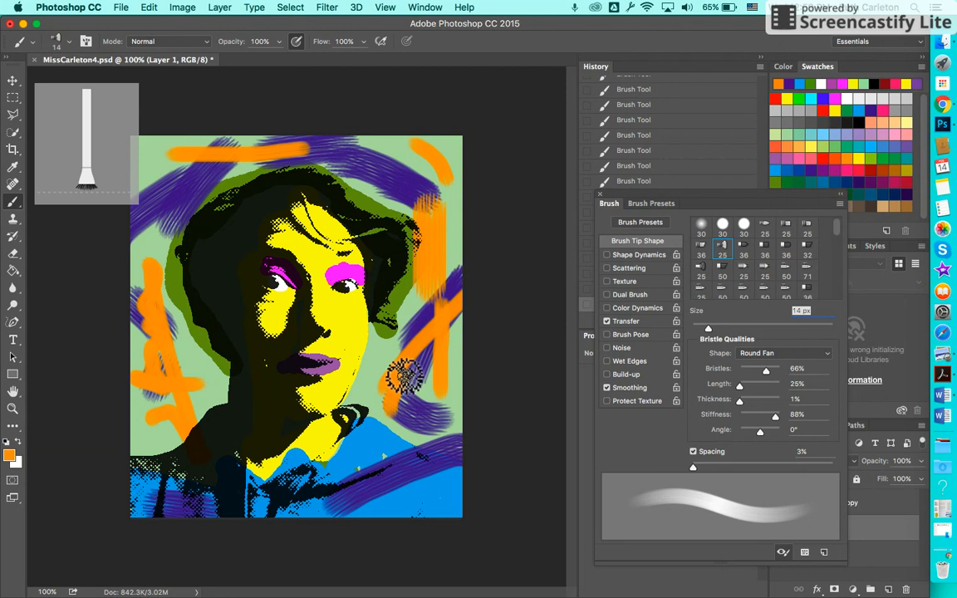
Close the brush settings and bristle preview, and save the layered image as a new Photoshop file in Downloads with its name ending in FINAL
left_click(606, 204)
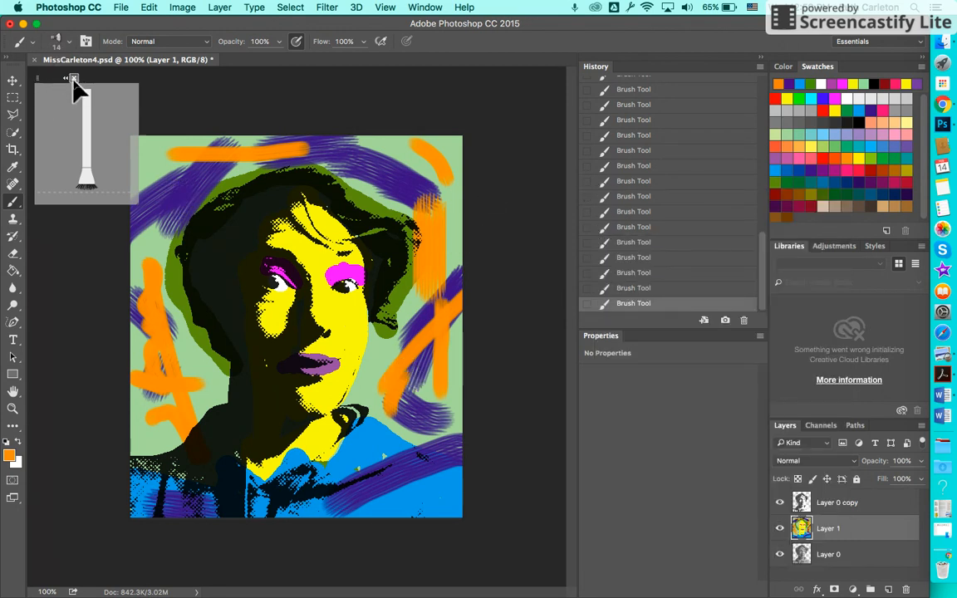
left_click(73, 79)
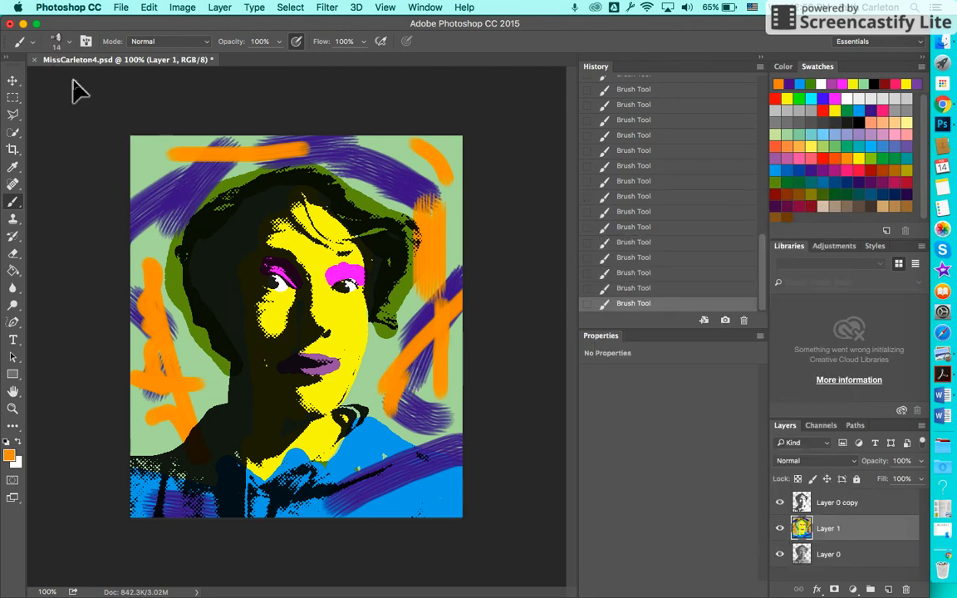
left_click(122, 8)
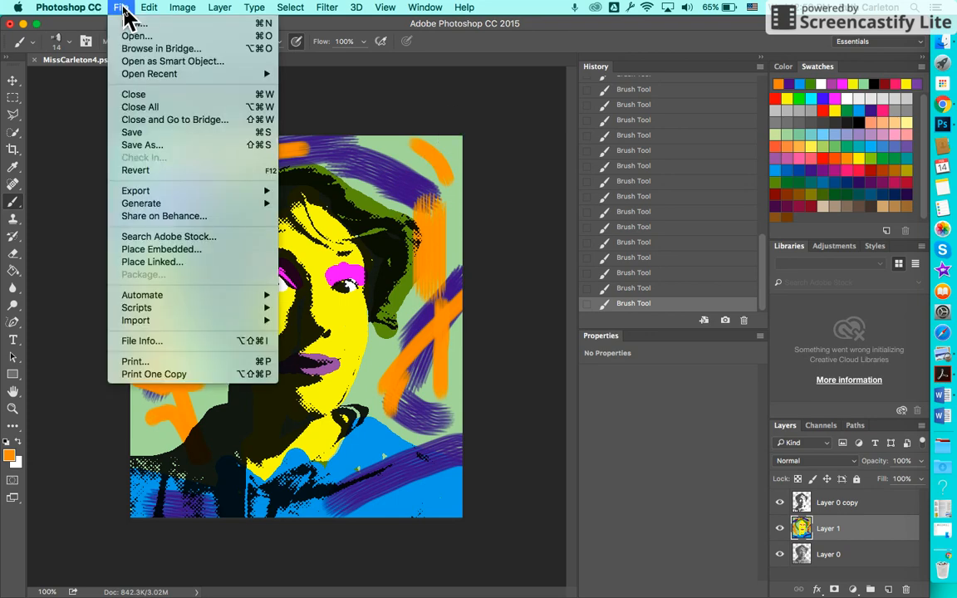
left_click(152, 149)
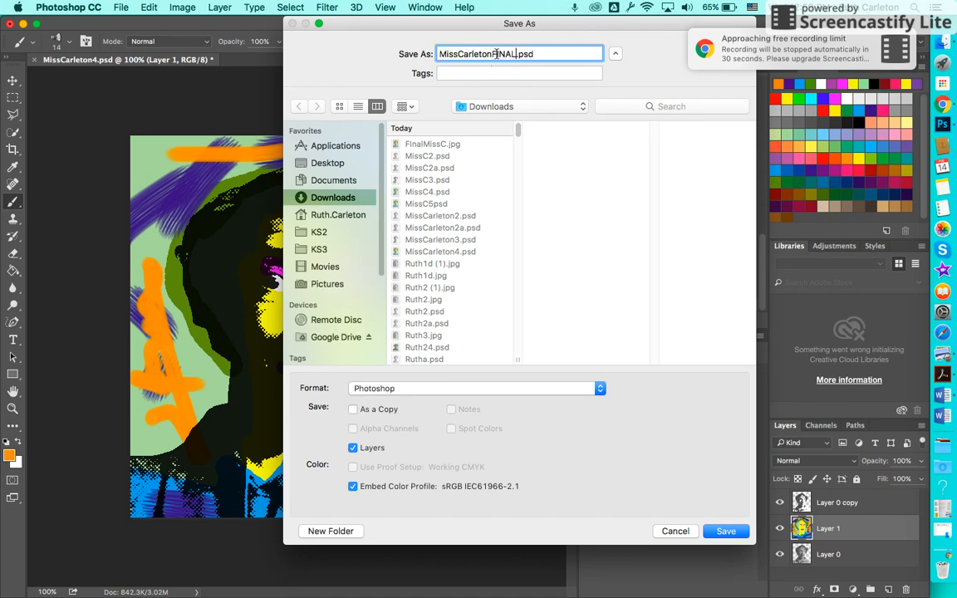
left_click(725, 532)
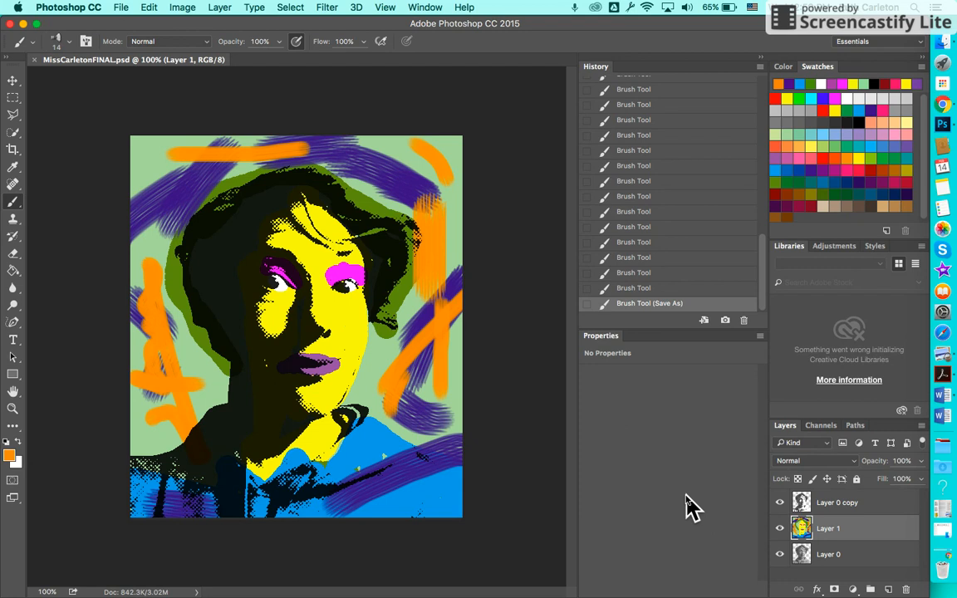
Save a JPEG copy of the finished portrait in Downloads under the same file name, with quality 12 (Maximum) and Baseline ("Standard") format
left_click(122, 9)
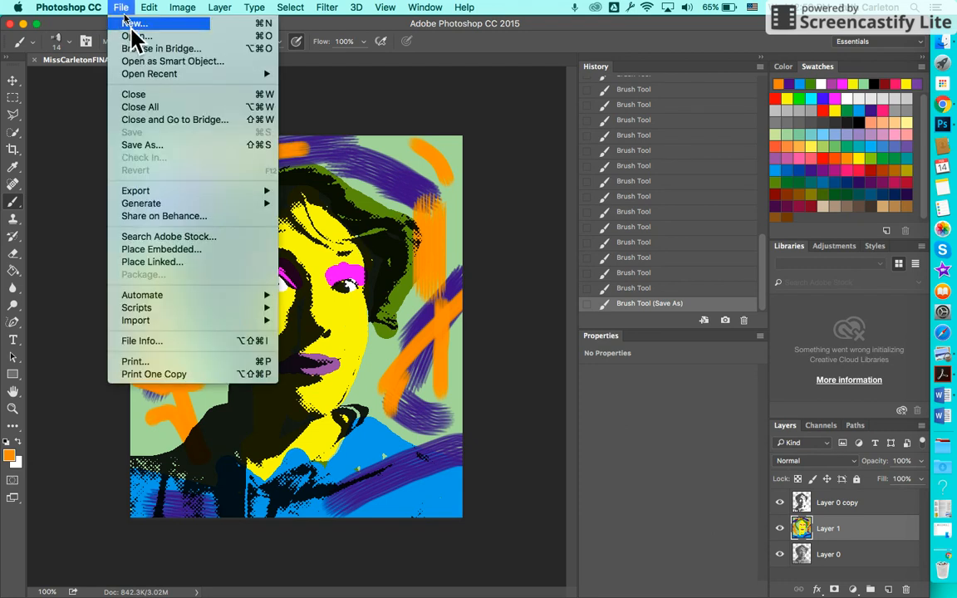
left_click(184, 144)
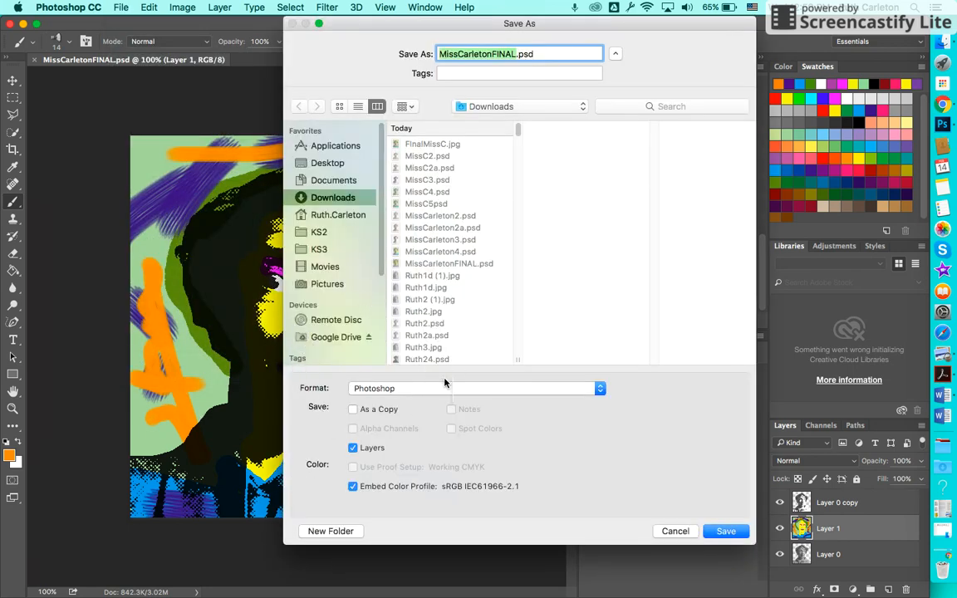
left_click(598, 392)
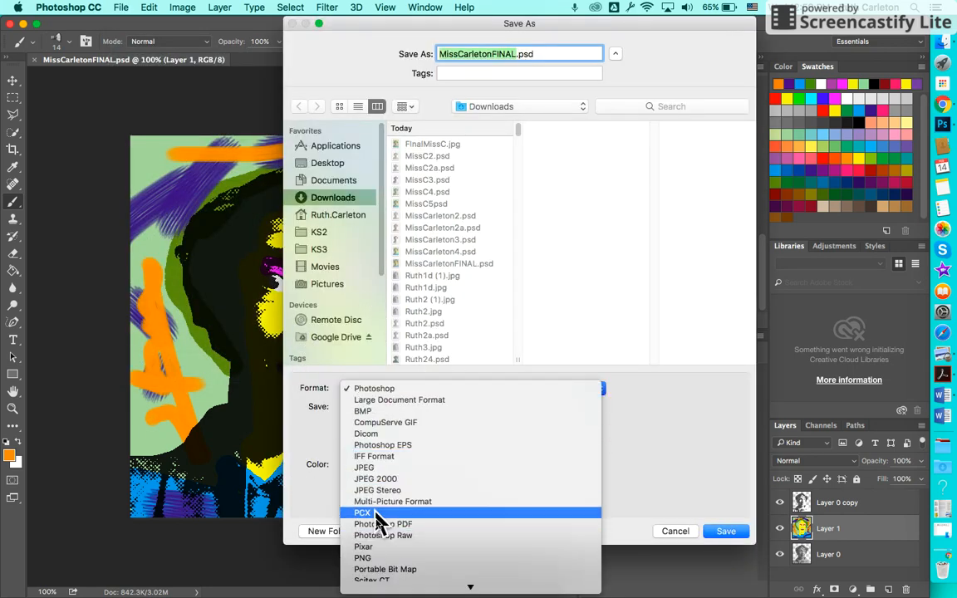
left_click(366, 469)
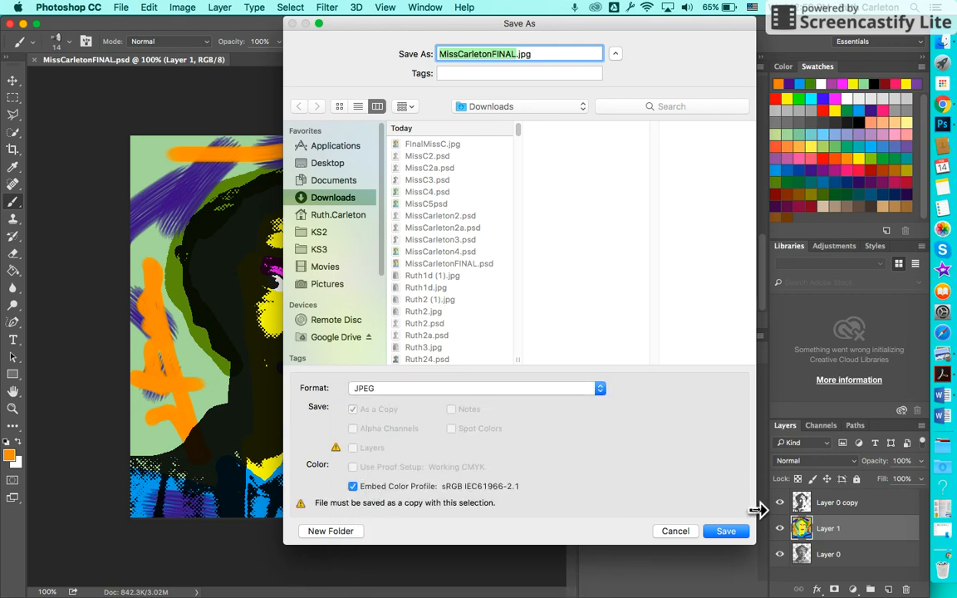
left_click(724, 532)
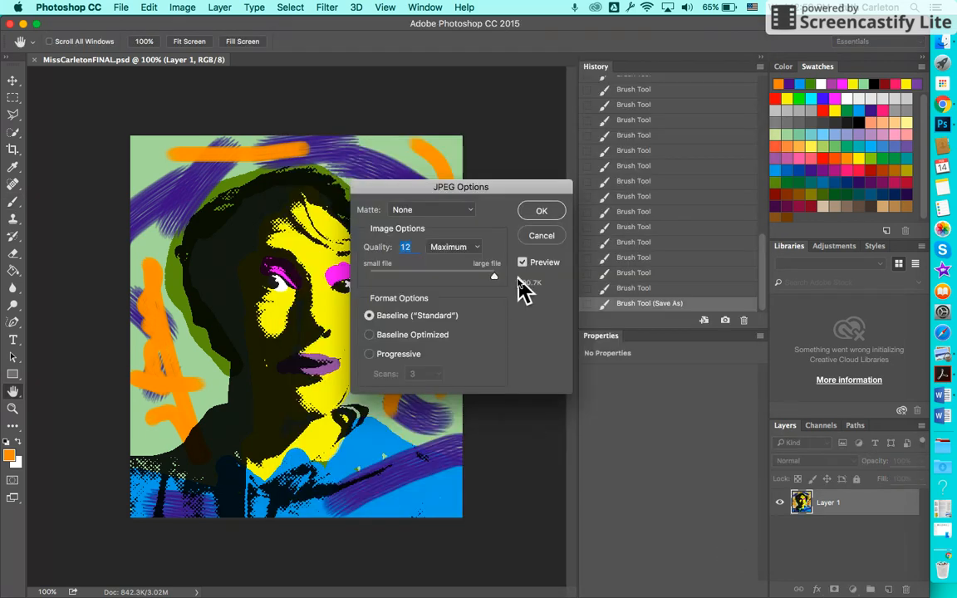
left_click(542, 213)
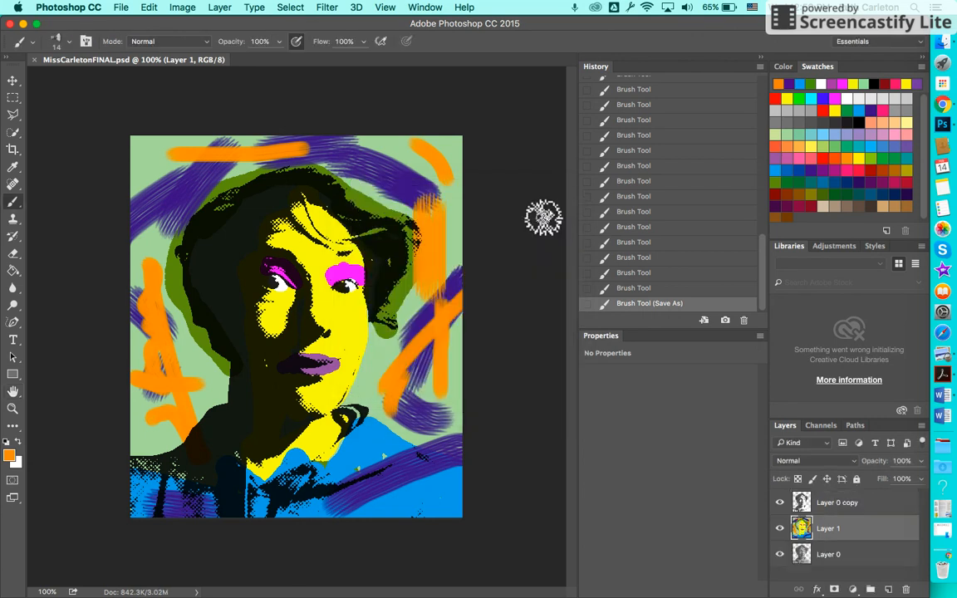